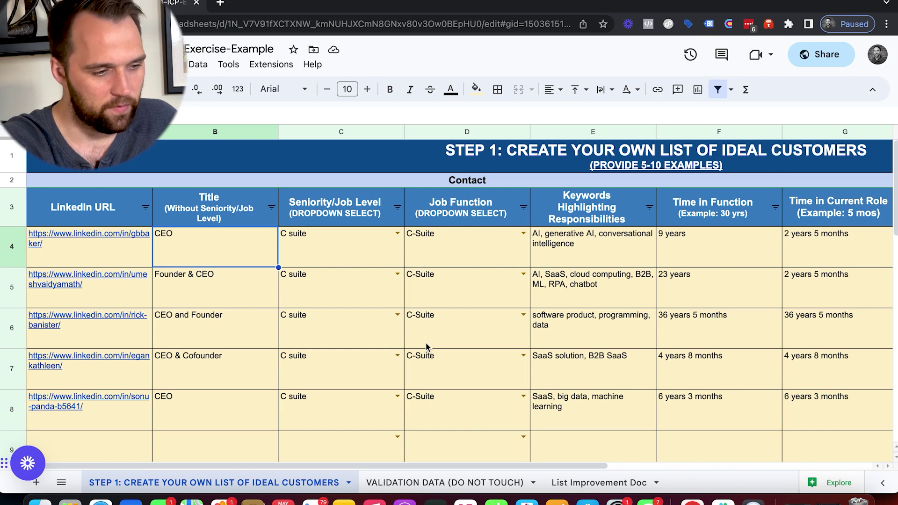
# - Review the ideal customer examples across the contact and company columns, including titles, keywords, industry and employee numbers
pyautogui.scroll(-5, 425, 342)
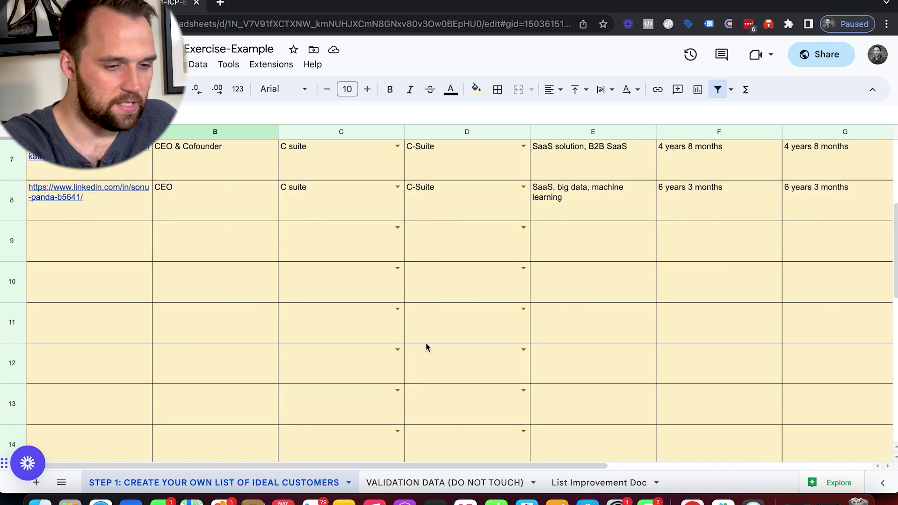
pyautogui.scroll(5, 426, 342)
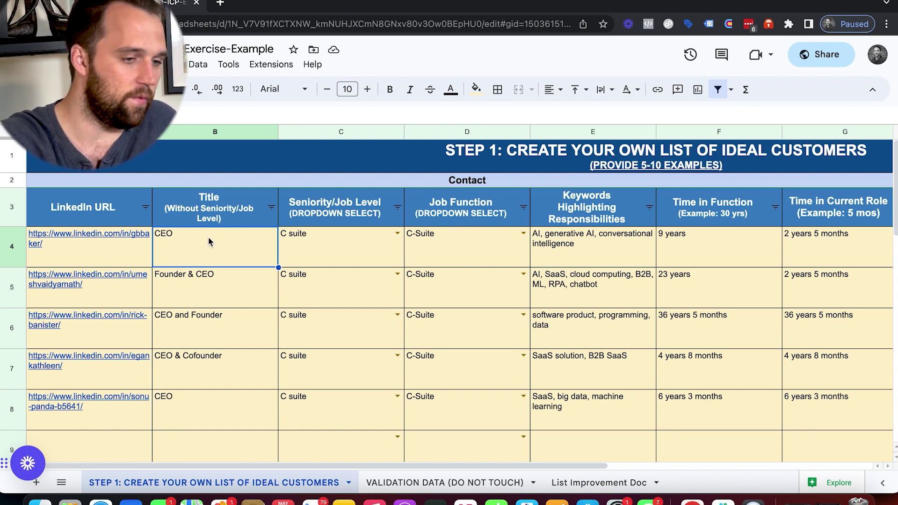
pyautogui.click(577, 246)
pyautogui.hscroll(5, 578, 248)
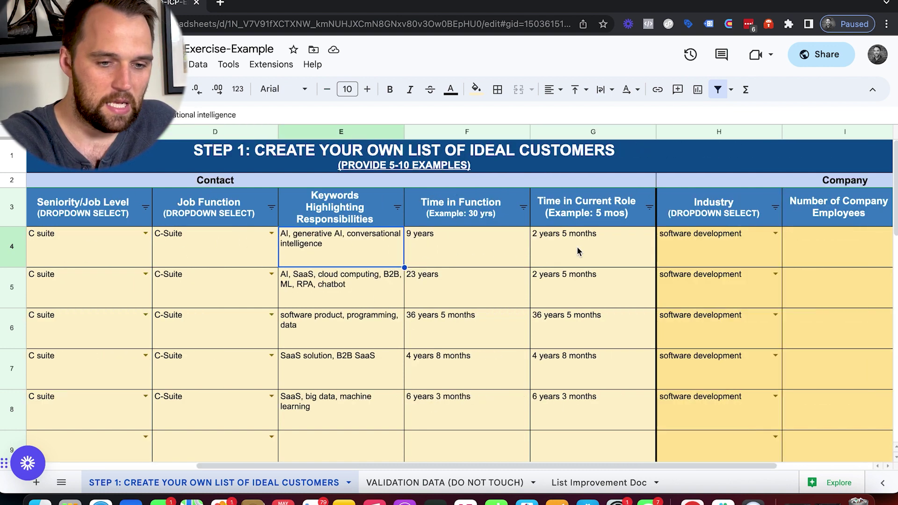
pyautogui.hscroll(1, 577, 246)
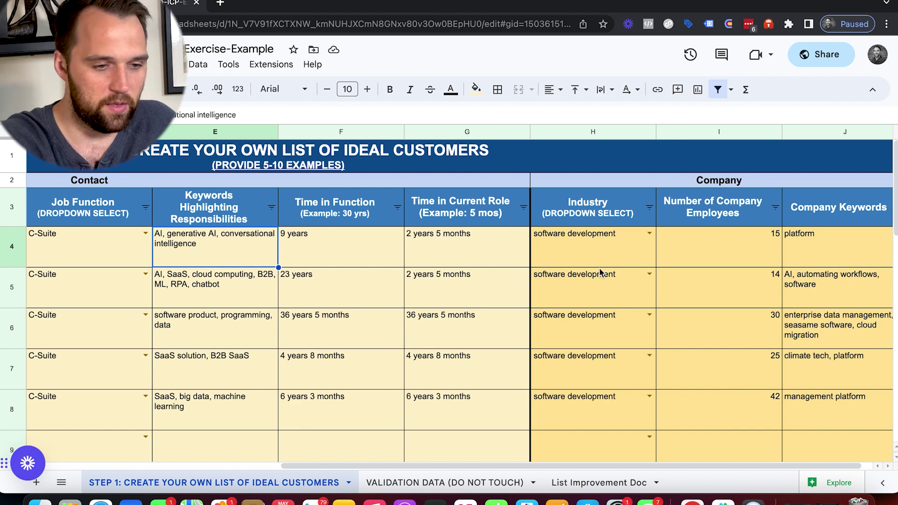
pyautogui.hscroll(1, 600, 272)
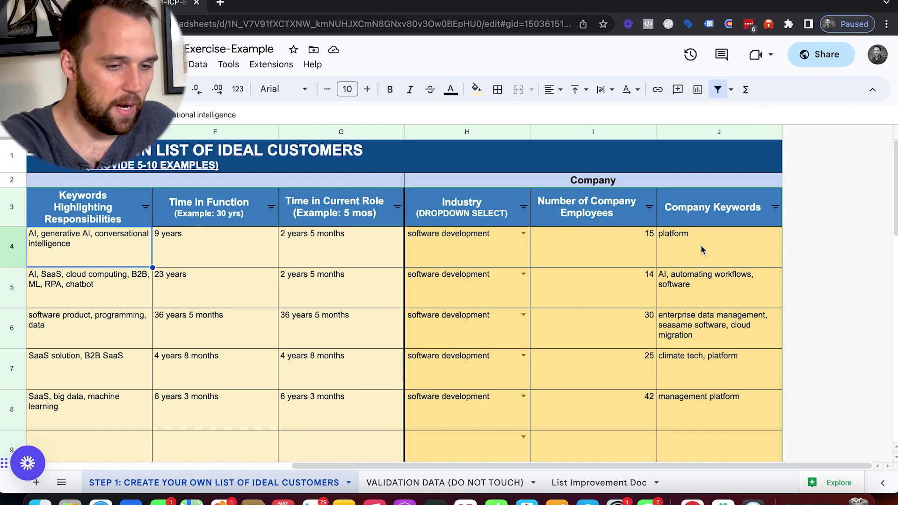
pyautogui.hscroll(-5, 701, 250)
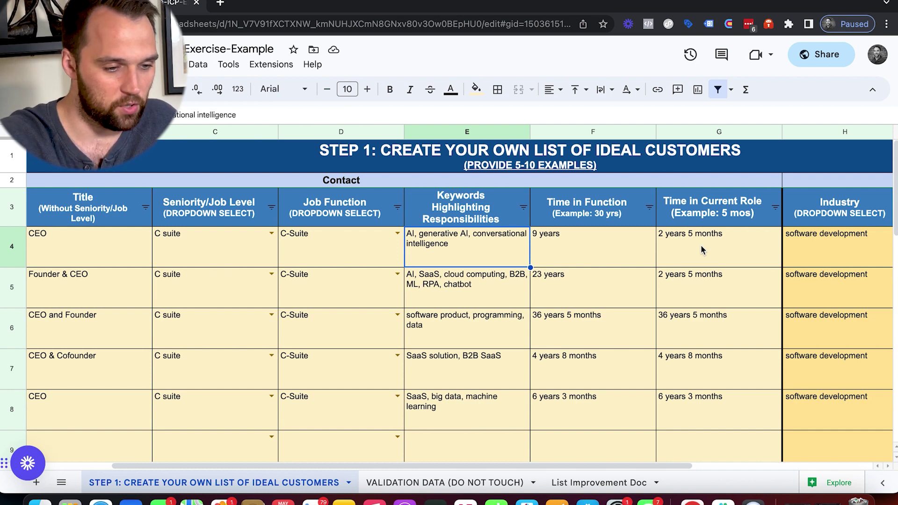
# - Switch to the Apollo people search and filter by the job titles ceo, founder and cofounder
pyautogui.hotkey('ctrl', 'Tab')
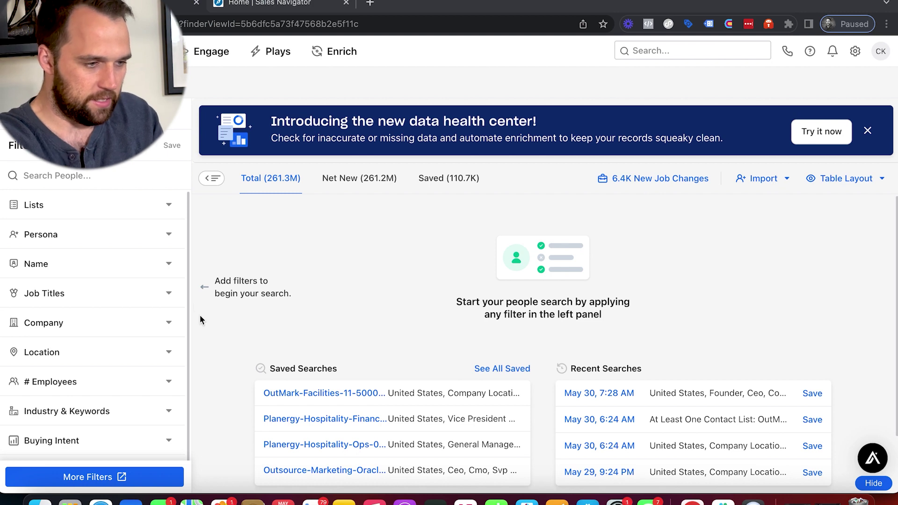
pyautogui.scroll(-2, 65, 258)
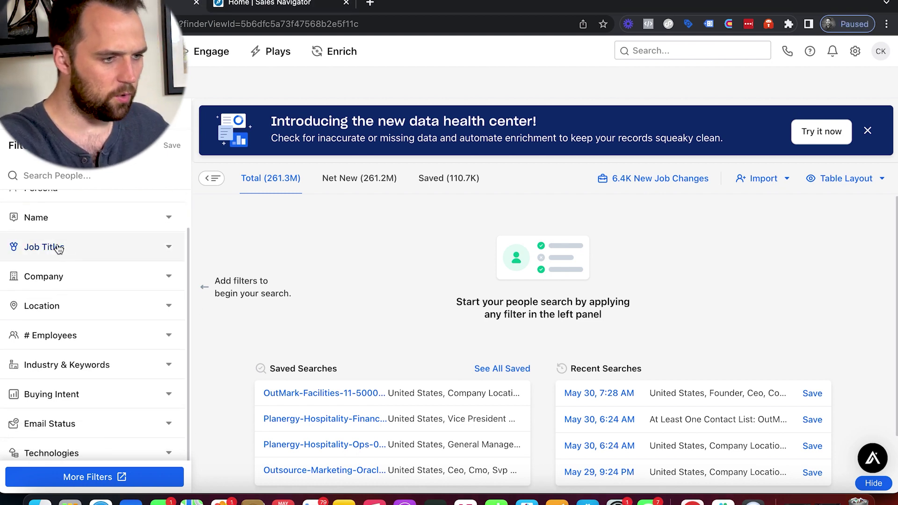
pyautogui.click(70, 247)
pyautogui.click(63, 299)
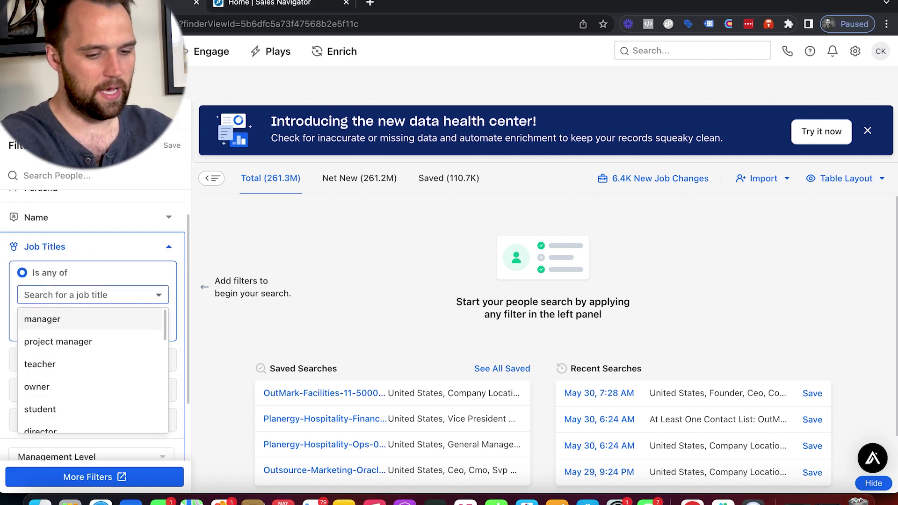
pyautogui.write('ceo')
pyautogui.press('Return')
pyautogui.write('founder')
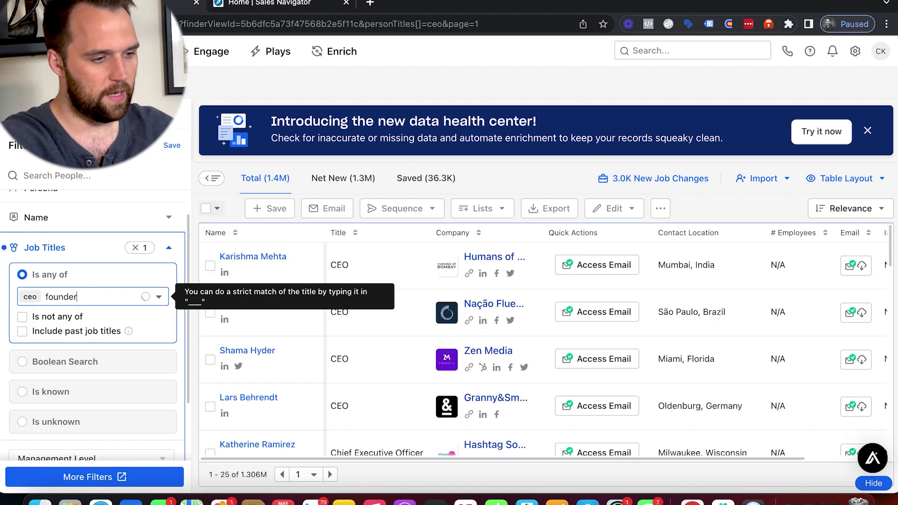
pyautogui.press('Return')
pyautogui.write('cofounder')
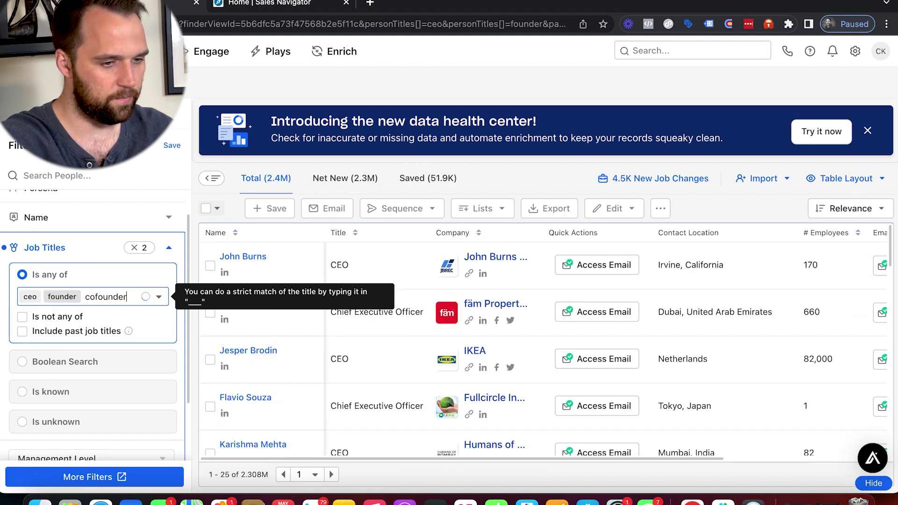
pyautogui.press('Return')
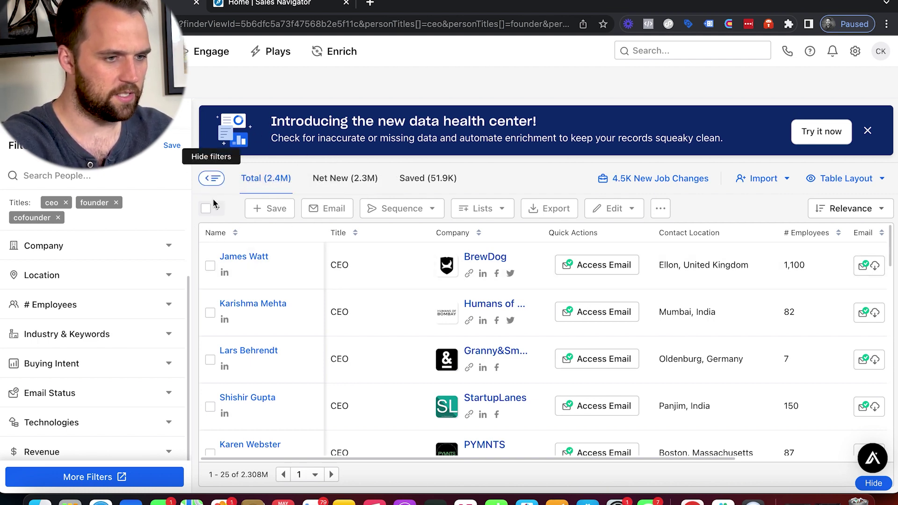
# - Restrict the contact location to United States
pyautogui.click(117, 278)
pyautogui.click(60, 367)
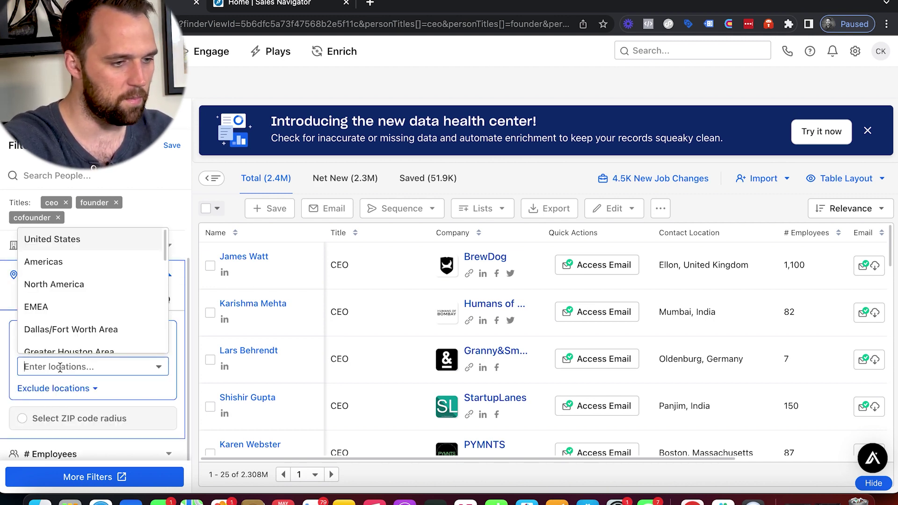
pyautogui.write('untied')
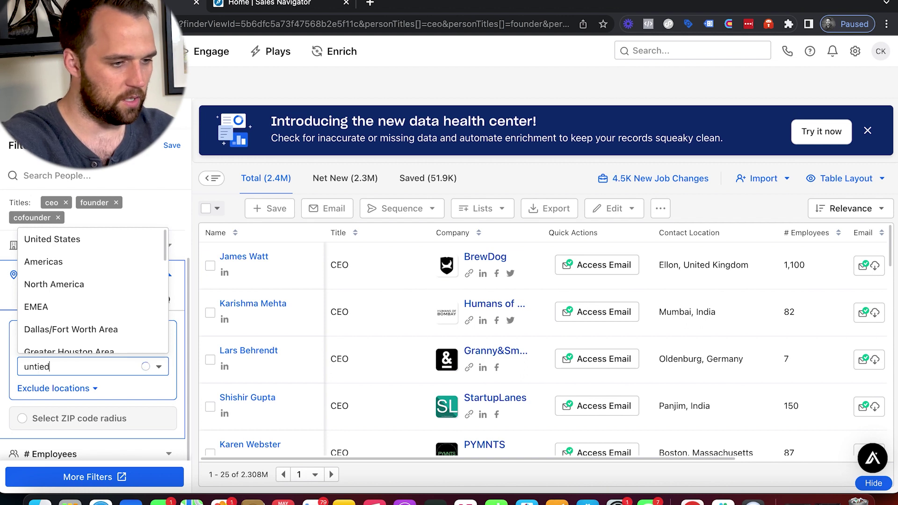
pyautogui.press('BackSpace')
pyautogui.press('BackSpace')
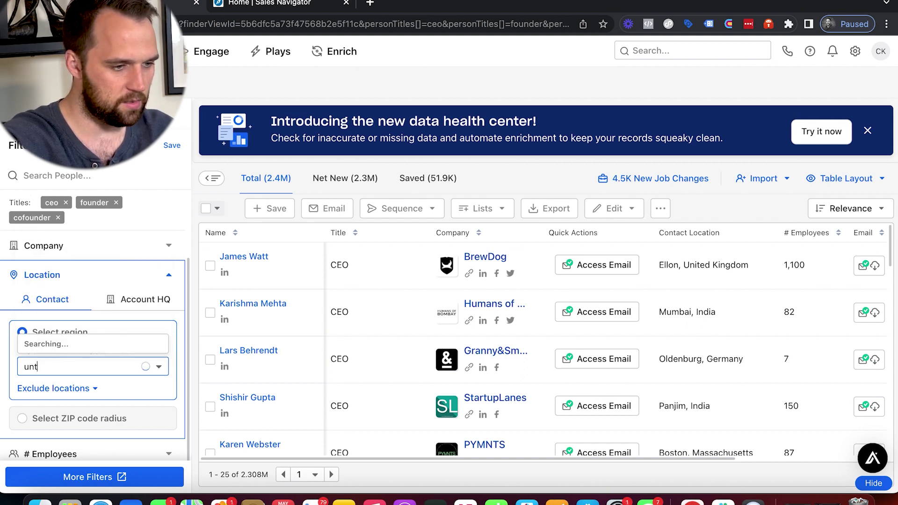
pyautogui.press('BackSpace')
pyautogui.press('BackSpace')
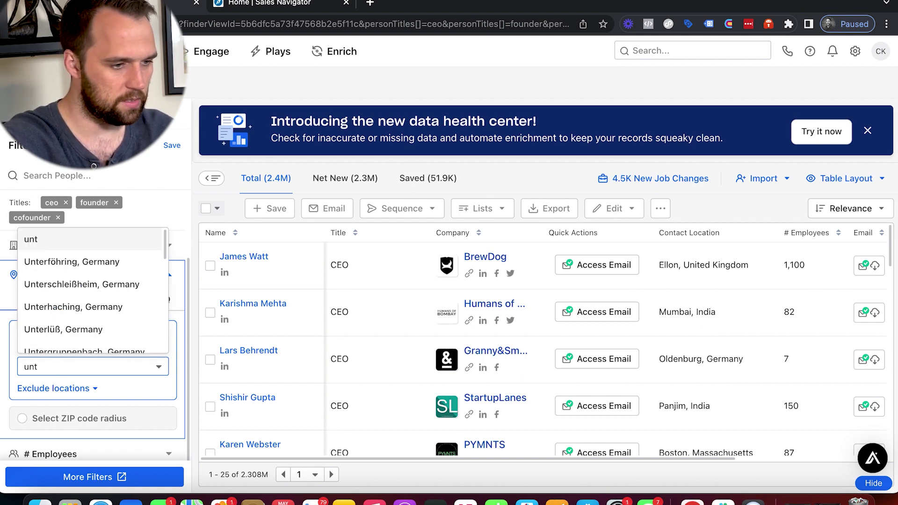
pyautogui.write('ited')
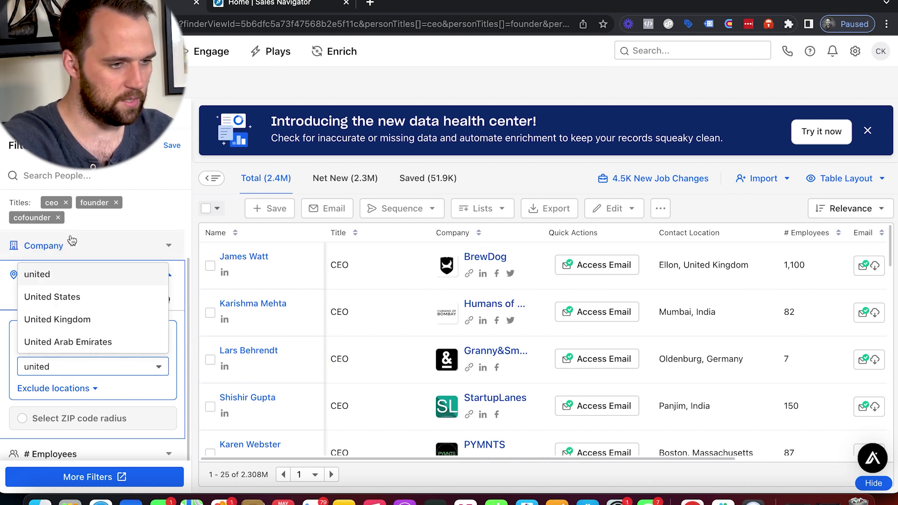
pyautogui.click(54, 297)
# - Limit the company size to the 11-20 and 21-50 employee ranges
pyautogui.click(80, 270)
pyautogui.click(66, 336)
pyautogui.click(65, 357)
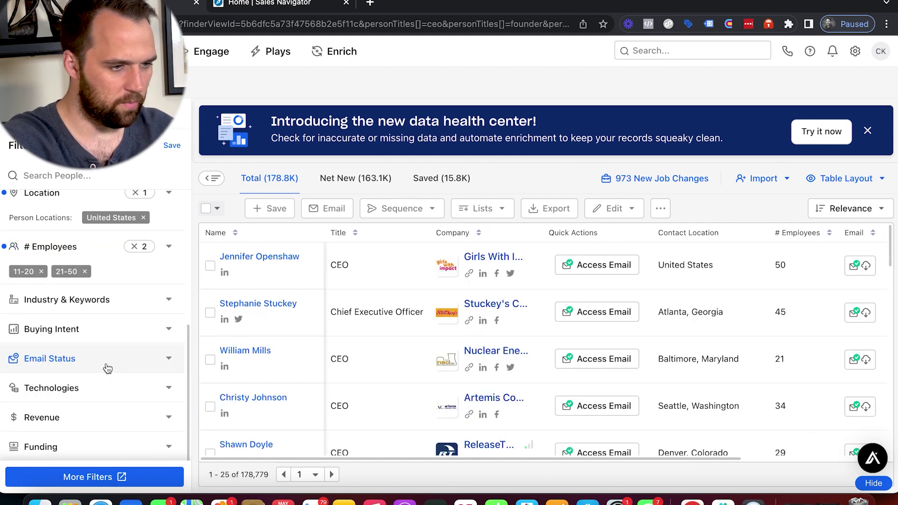
# - Keep only contacts with a Verified business email status and show the total results
pyautogui.click(107, 367)
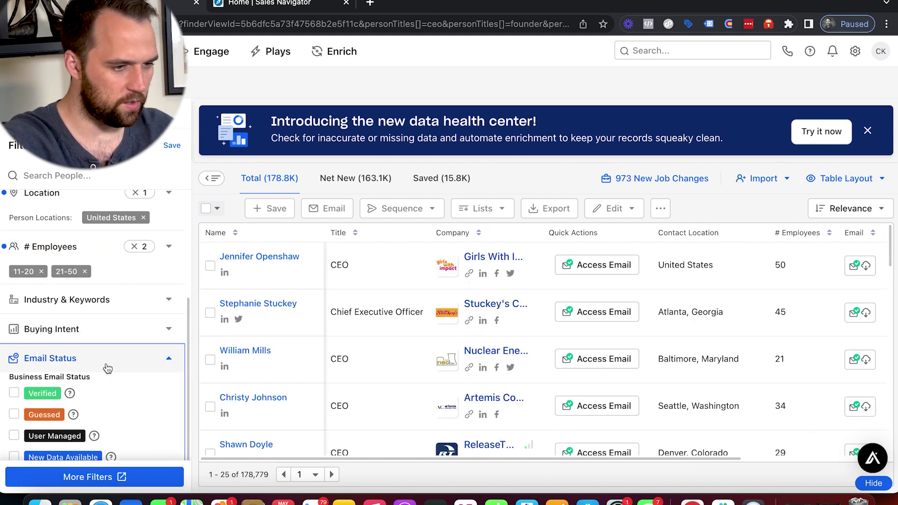
pyautogui.click(14, 393)
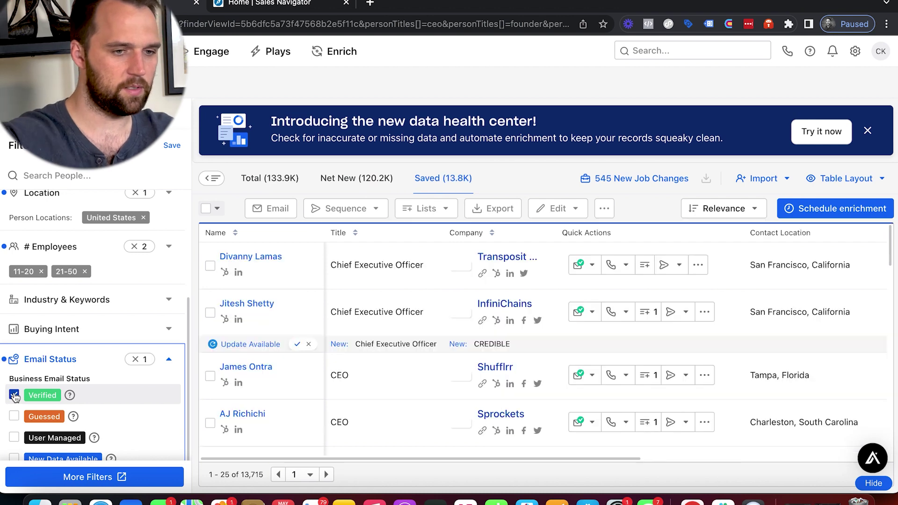
pyautogui.click(169, 360)
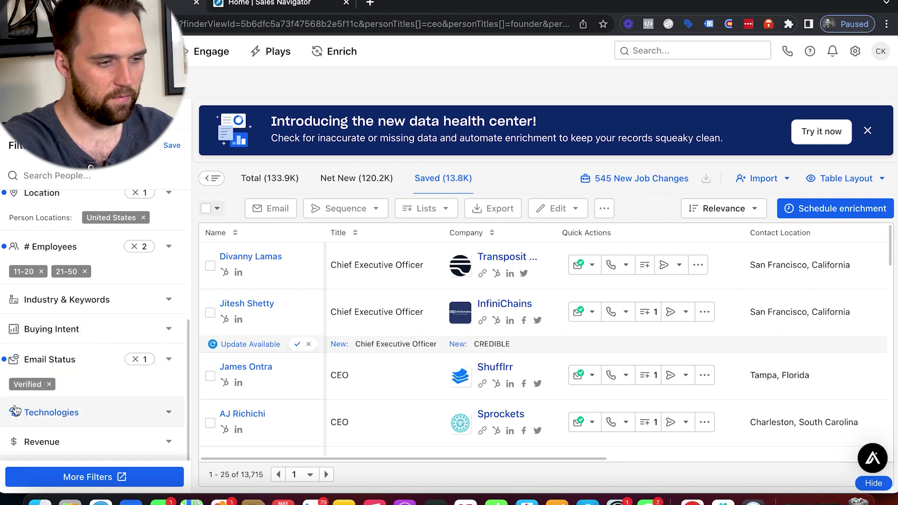
pyautogui.click(269, 180)
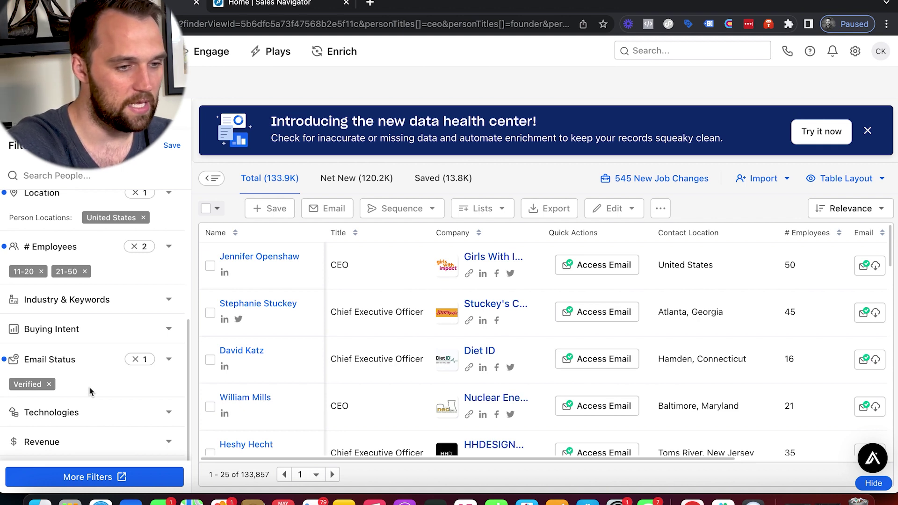
# - Filter the people by the computer software industry and look through the matching contacts
pyautogui.click(90, 300)
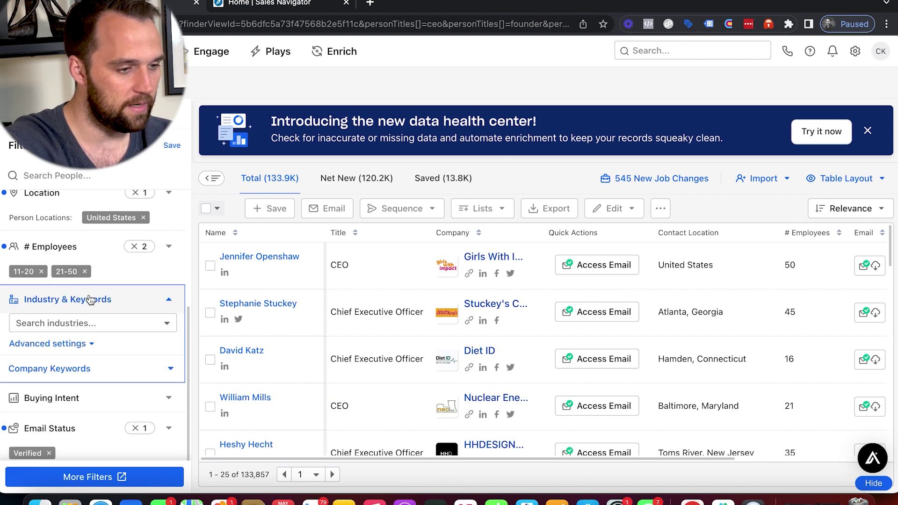
pyautogui.click(80, 320)
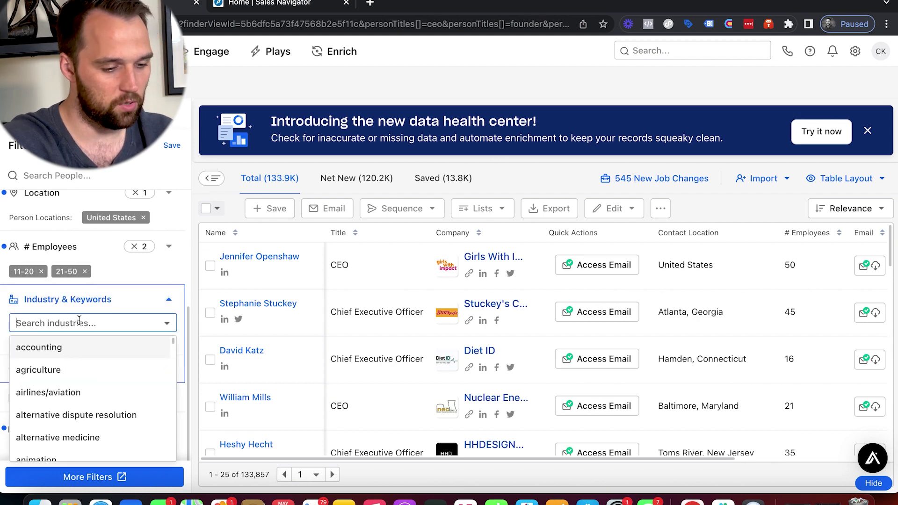
pyautogui.write('soft')
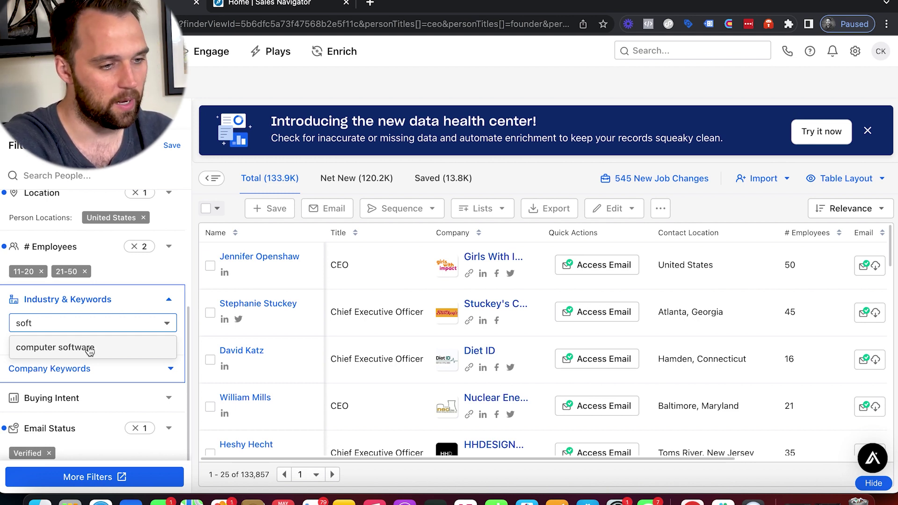
pyautogui.click(89, 348)
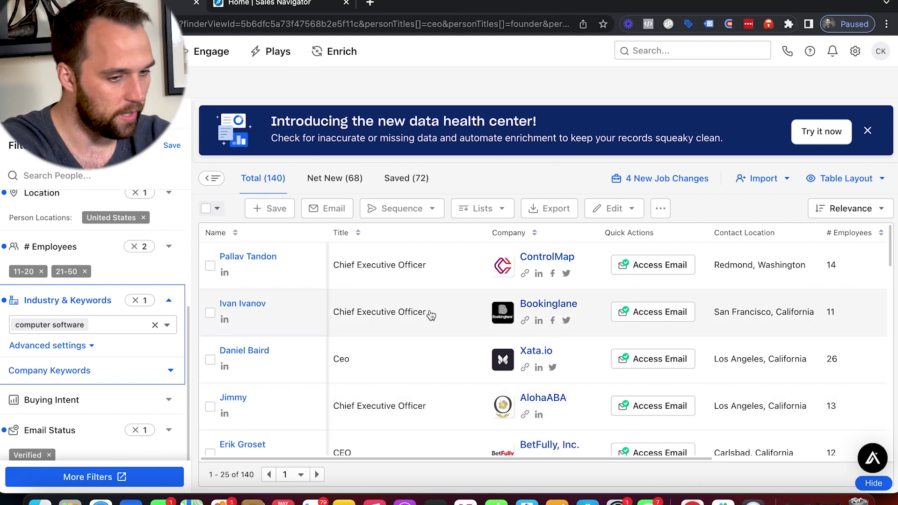
pyautogui.scroll(-7, 430, 315)
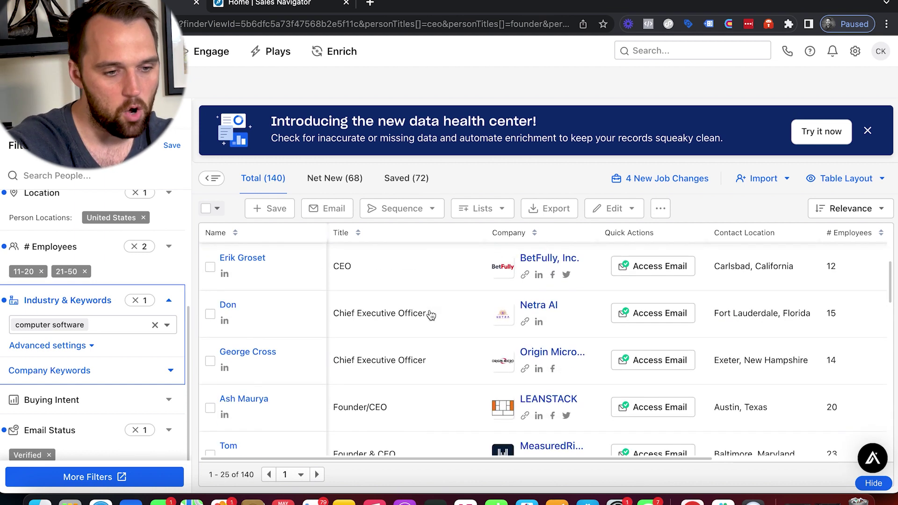
pyautogui.scroll(-4, 431, 315)
pyautogui.scroll(-1, 431, 315)
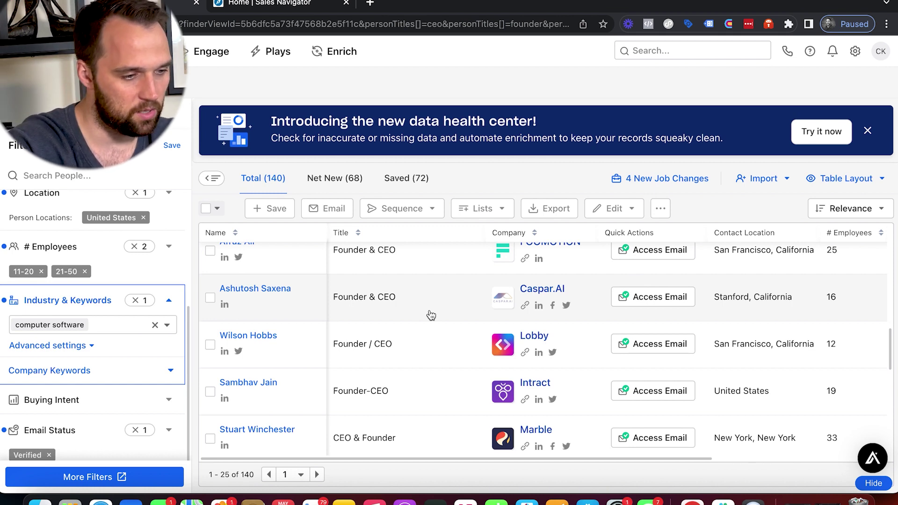
# - Remove the computer software industry filter
pyautogui.click(81, 324)
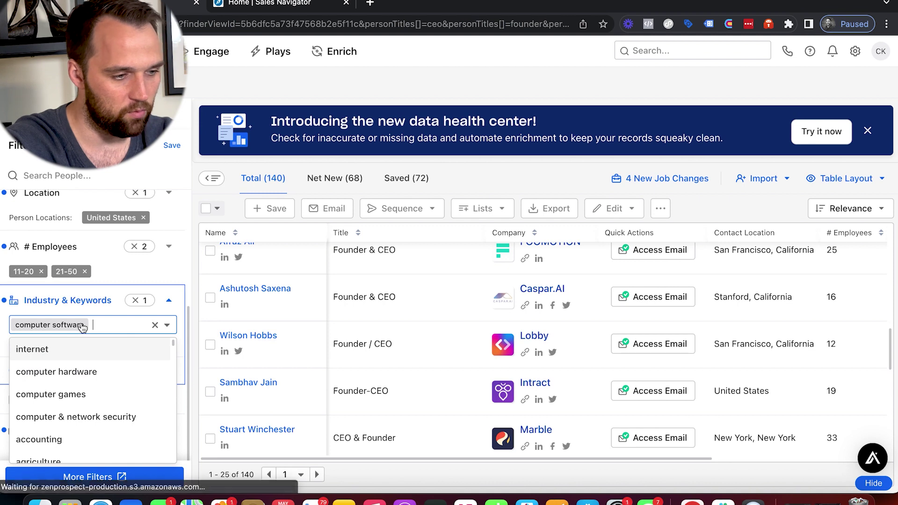
pyautogui.press('BackSpace')
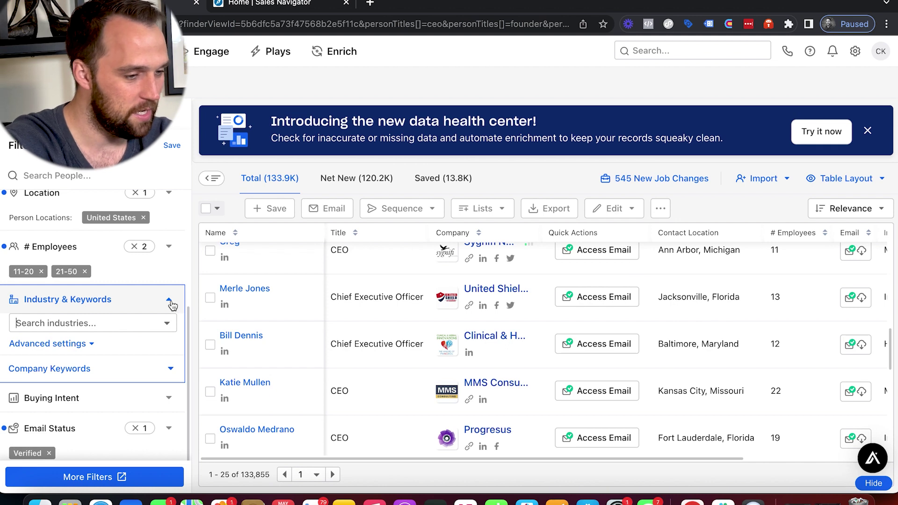
# - Add AI as an included company keyword in the people search
pyautogui.click(86, 374)
pyautogui.scroll(-3, 86, 374)
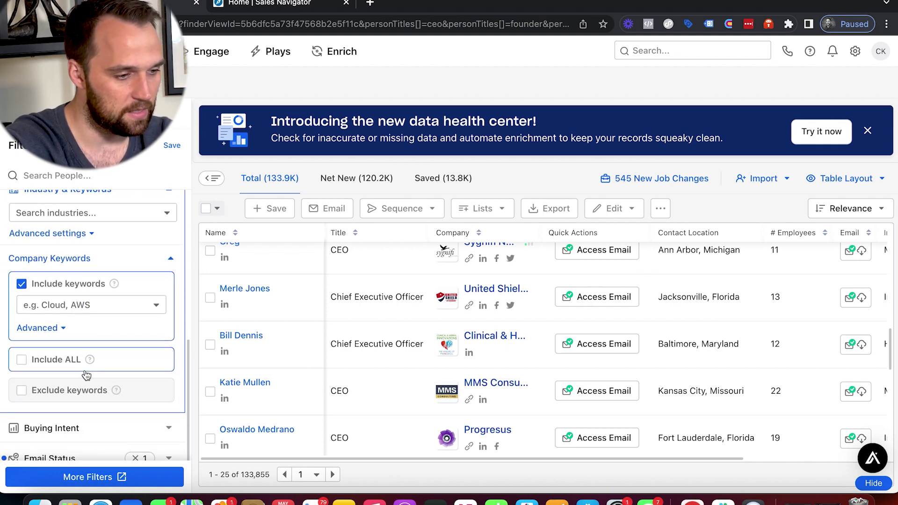
pyautogui.scroll(-1, 86, 374)
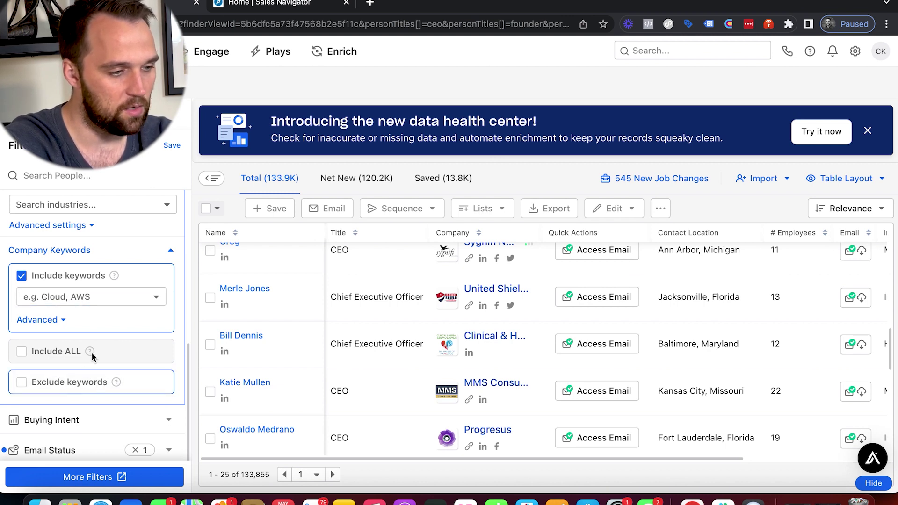
pyautogui.click(96, 294)
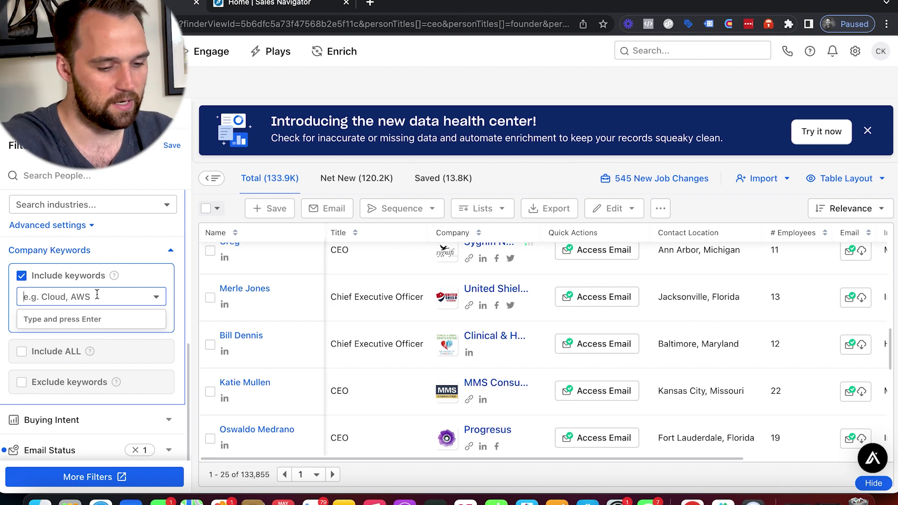
pyautogui.write('AI')
pyautogui.press('Return')
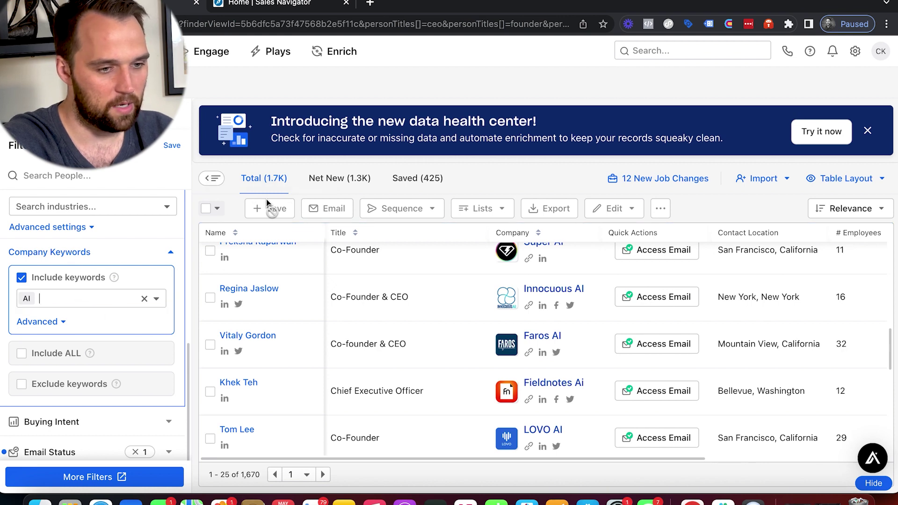
pyautogui.click(68, 304)
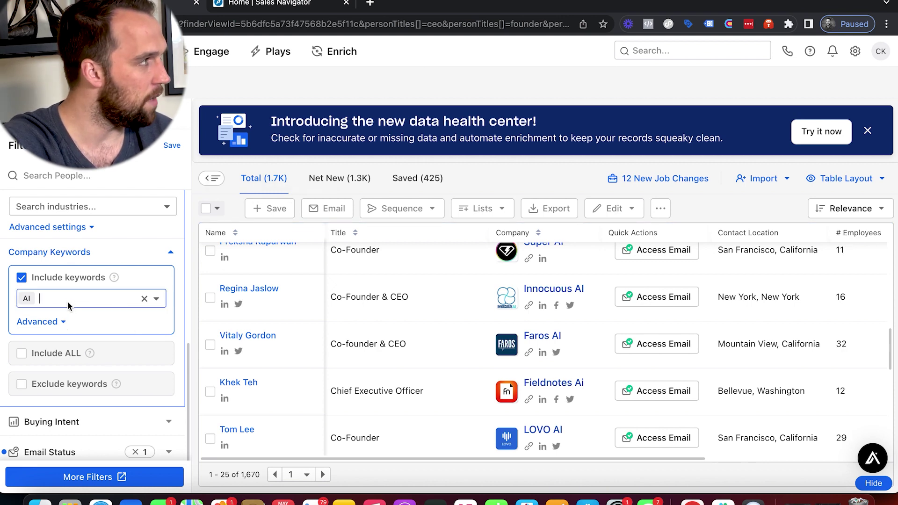
# - Try generative AI as an additional included company keyword, and remove it again
pyautogui.write('generative AI')
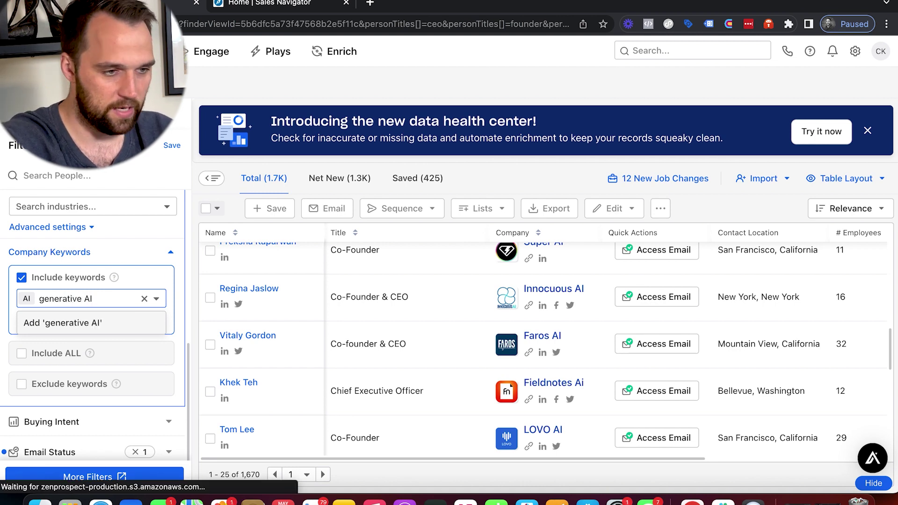
pyautogui.press('Return')
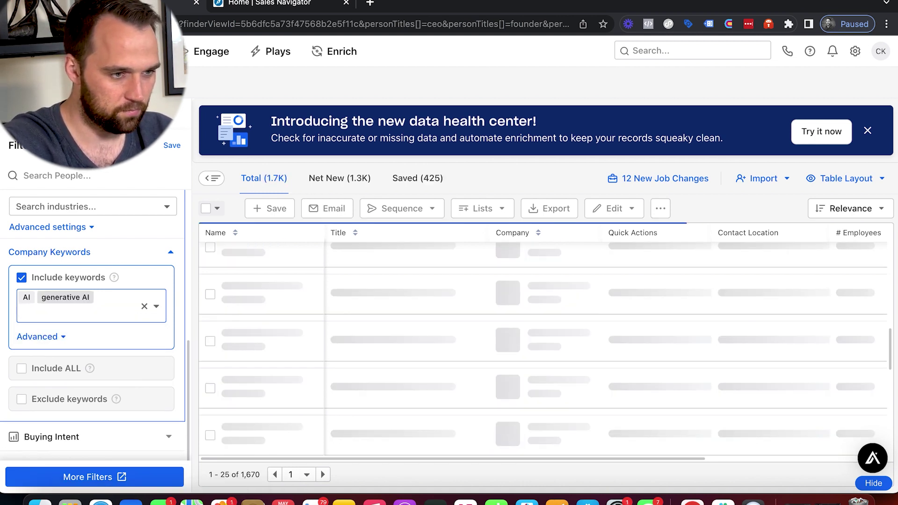
pyautogui.click(88, 304)
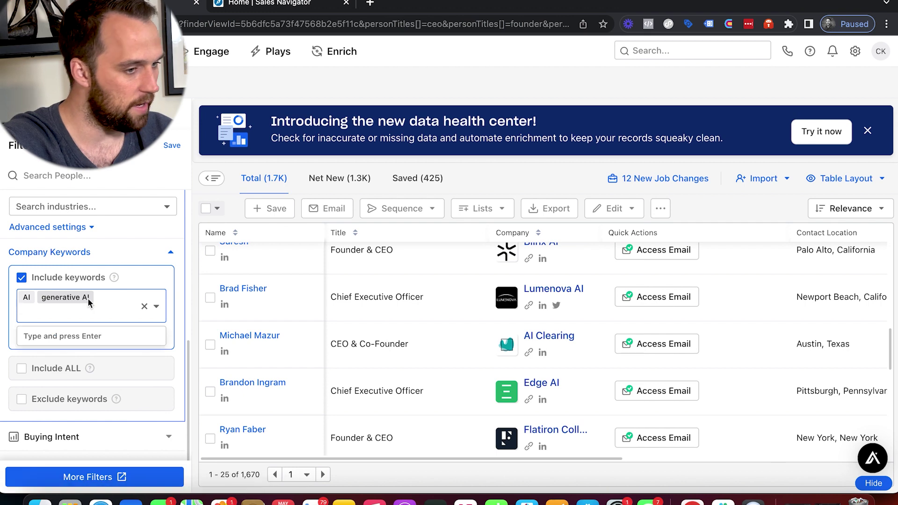
pyautogui.click(88, 298)
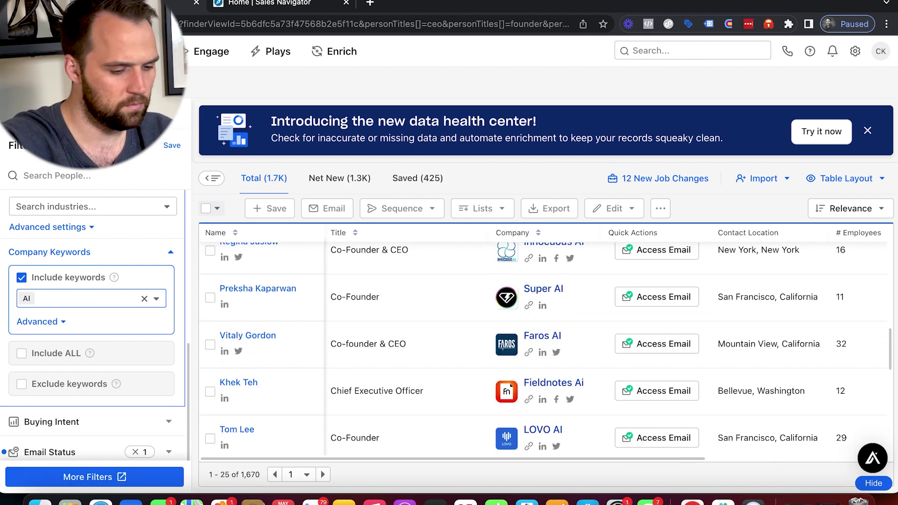
# - Try conversational intelligence as an additional included company keyword, and remove it again
pyautogui.write('conversational i')
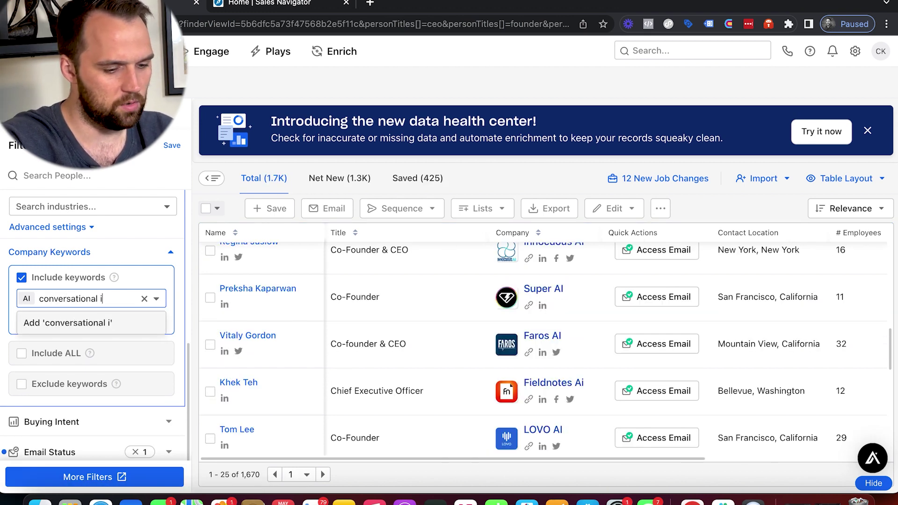
pyautogui.write('ntelligence')
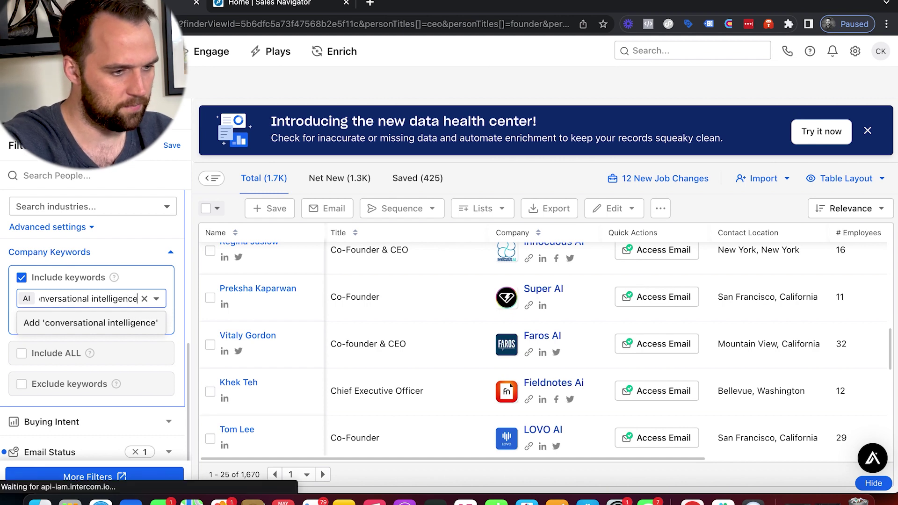
pyautogui.press('Return')
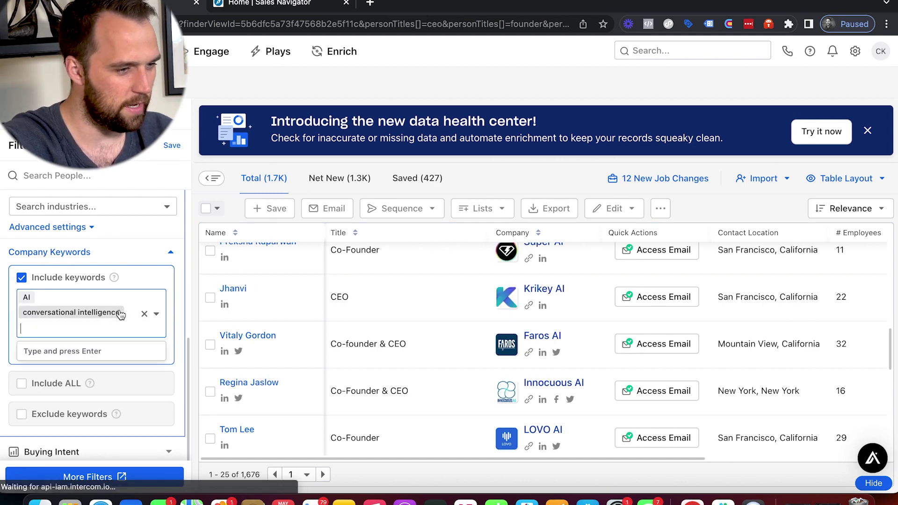
pyautogui.click(120, 313)
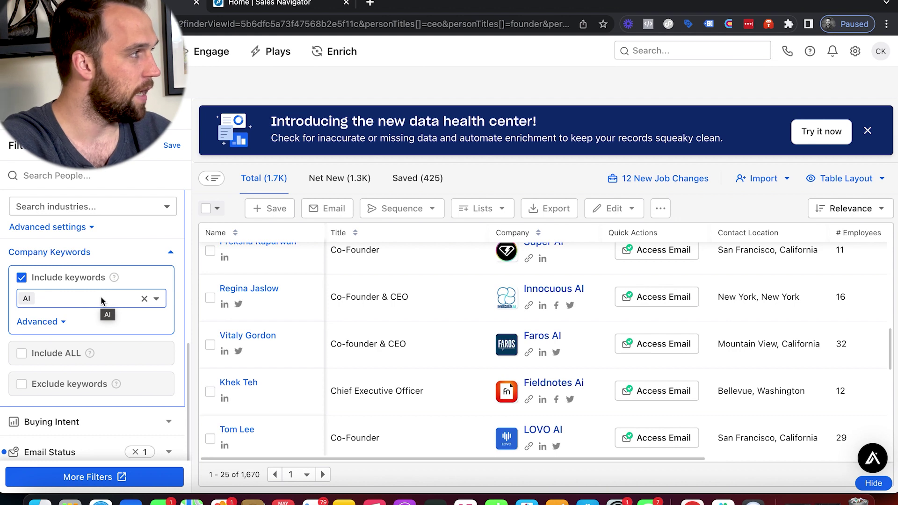
# - Add SaaS, cloud and b2b as included company keywords alongside AI
pyautogui.write('SaaS')
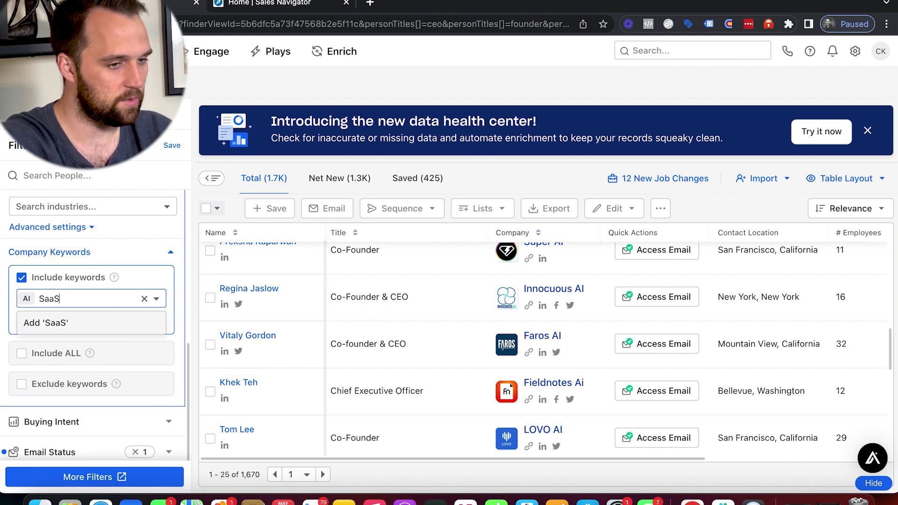
pyautogui.press('Return')
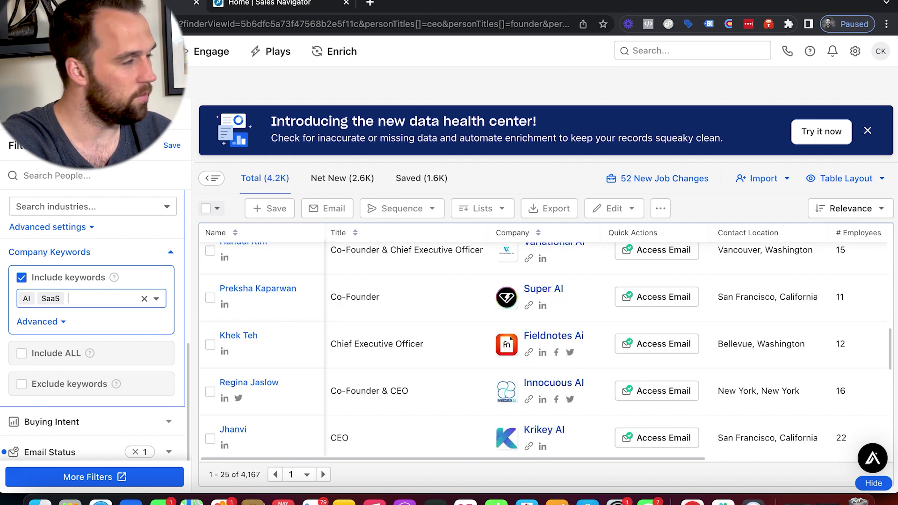
pyautogui.write('clo')
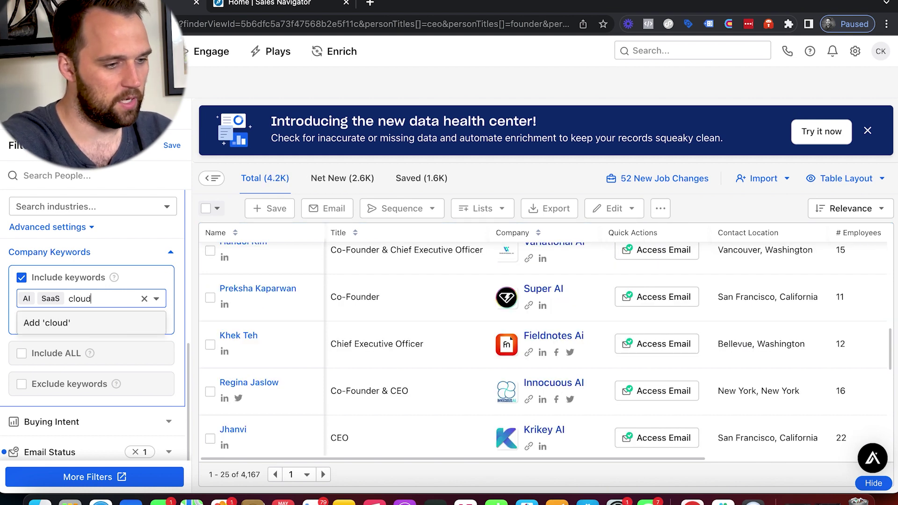
pyautogui.write('ud')
pyautogui.press('Return')
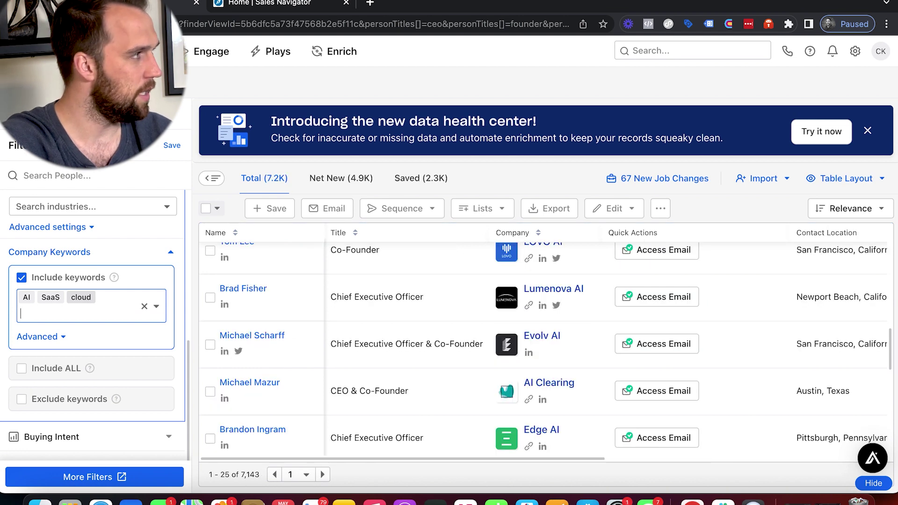
pyautogui.write('b2b')
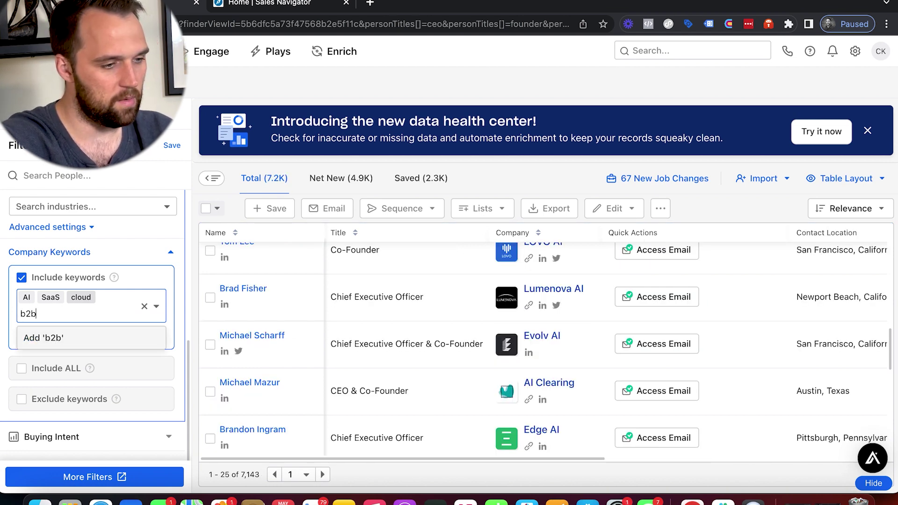
pyautogui.press('Return')
# - Try ML as an included company keyword and replace it with machine learning
pyautogui.write('ML')
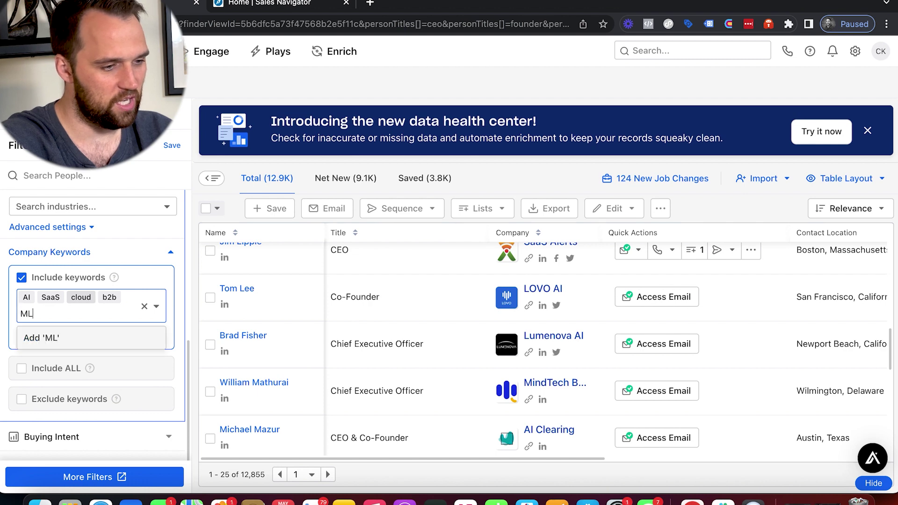
pyautogui.press('Return')
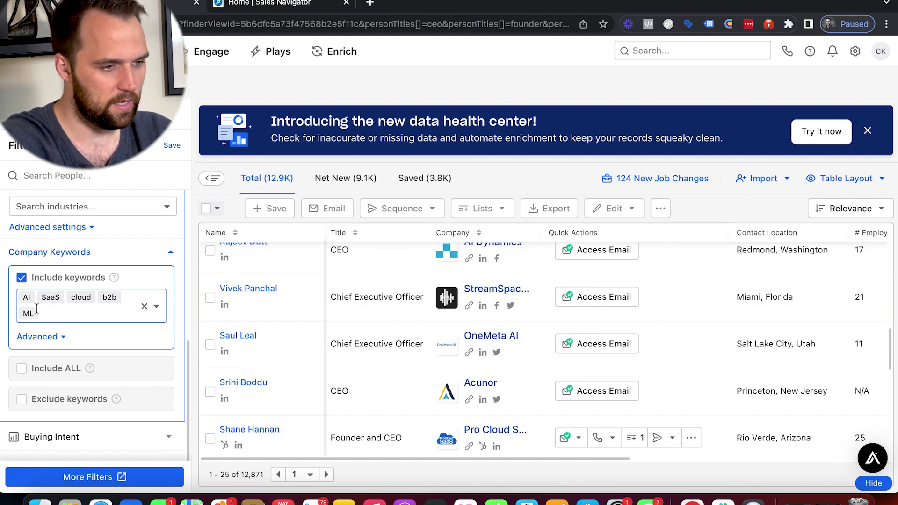
pyautogui.press('BackSpace')
pyautogui.press('BackSpace')
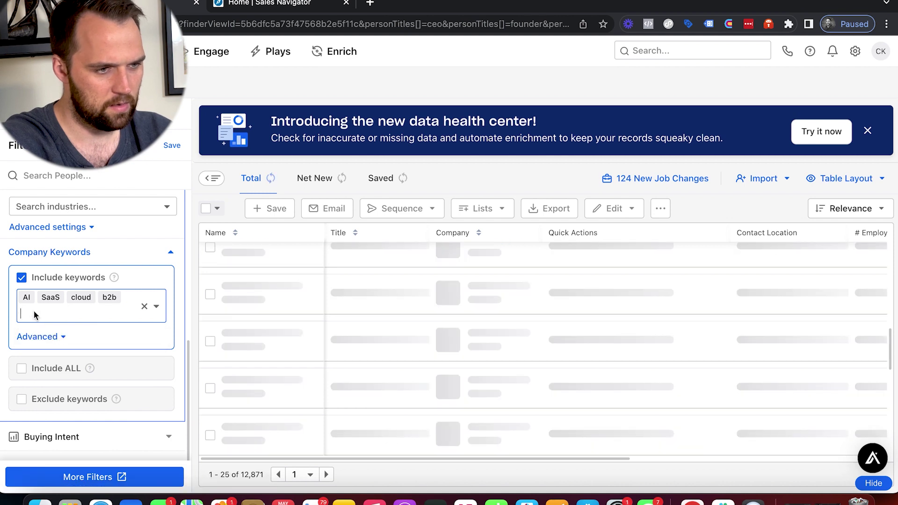
pyautogui.write('machine learning')
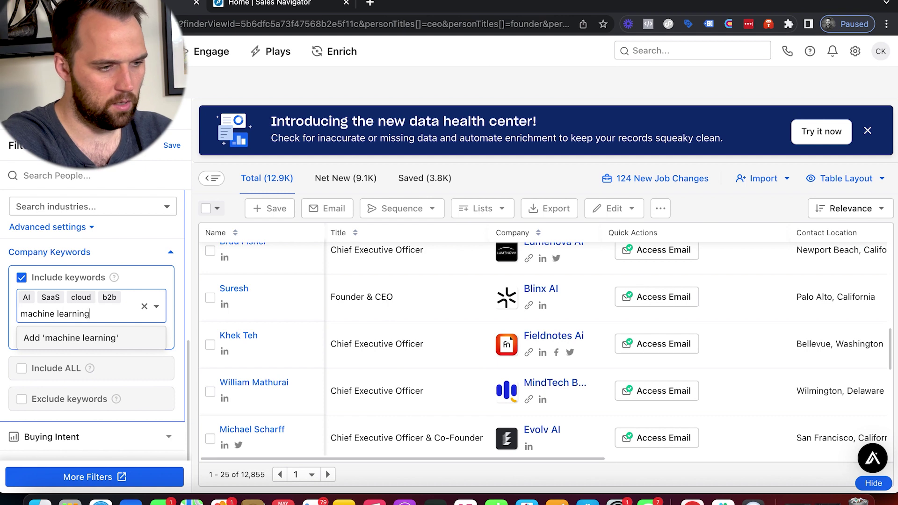
pyautogui.press('Return')
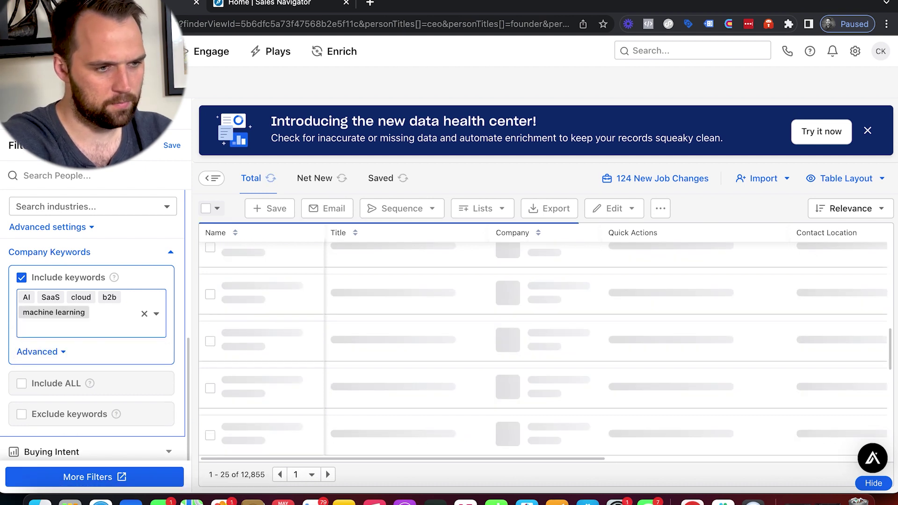
# - Try robot process automation as an included company keyword, and remove it again
pyautogui.write('erob')
pyautogui.press('BackSpace')
pyautogui.press('BackSpace')
pyautogui.write('robot process automation')
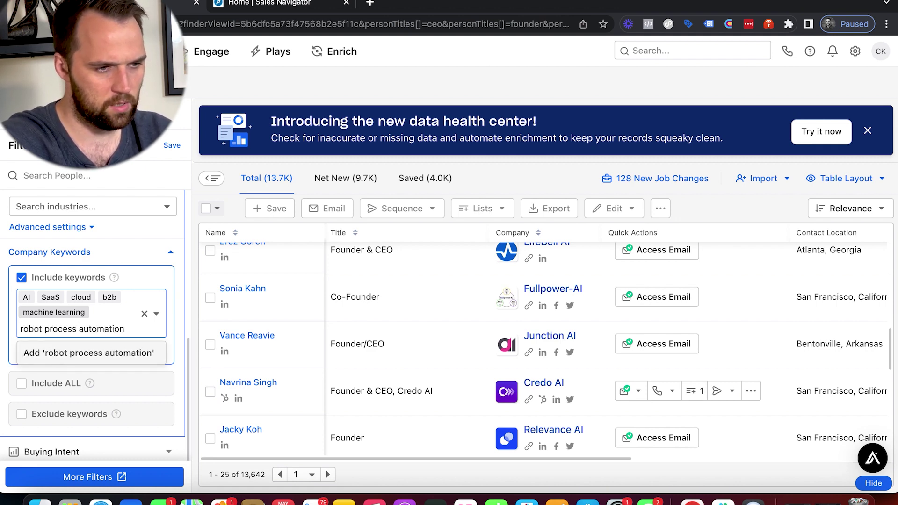
pyautogui.press('Return')
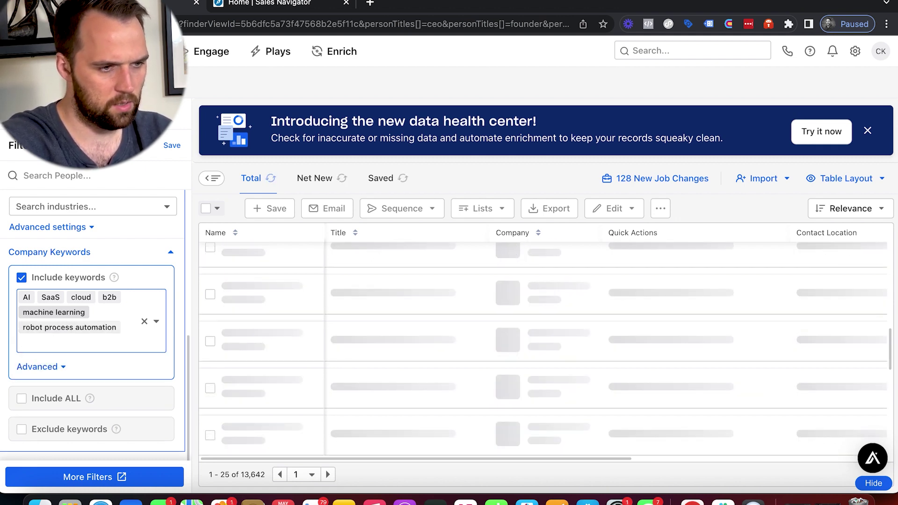
pyautogui.click(115, 313)
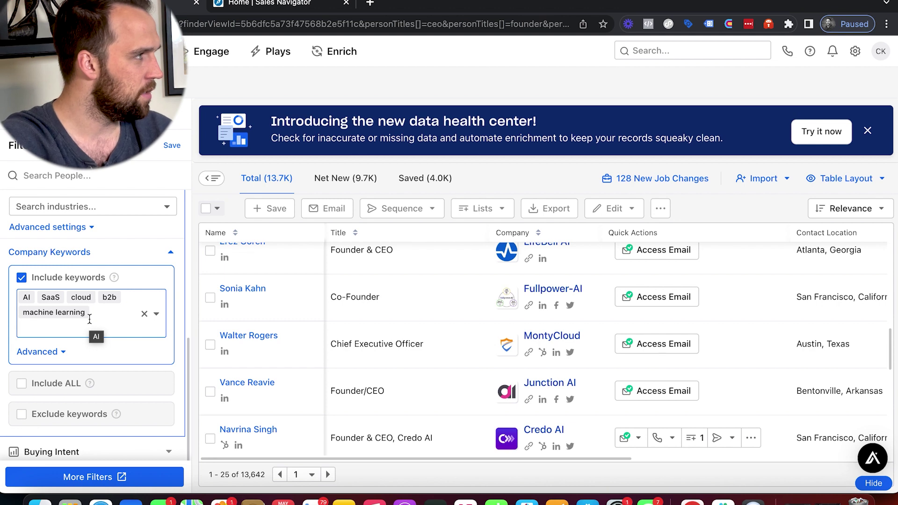
# - Try b2b saas and big data in turn as included company keywords, removing each one again
pyautogui.write('b2b saas')
pyautogui.press('Return')
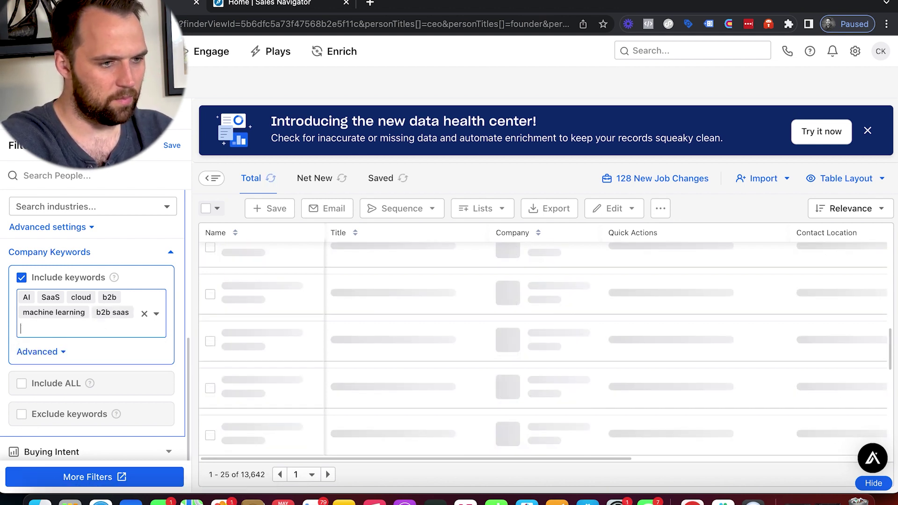
pyautogui.click(130, 312)
pyautogui.write('big day')
pyautogui.press('Return')
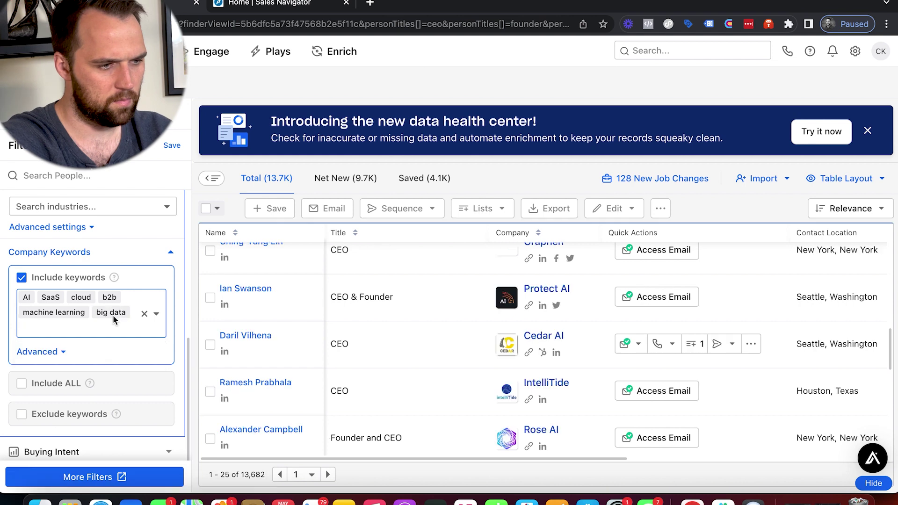
pyautogui.press('BackSpace')
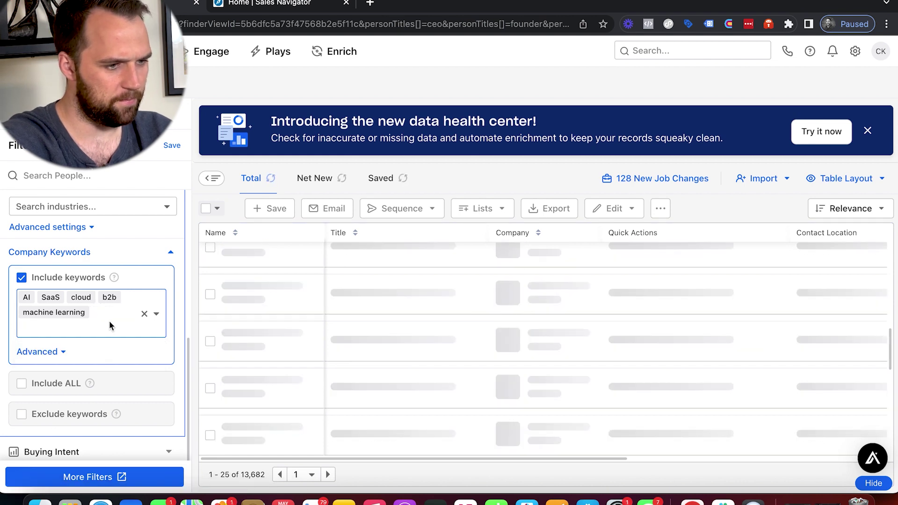
# - Add data, platform and software to the included company keywords
pyautogui.write('data')
pyautogui.press('Return')
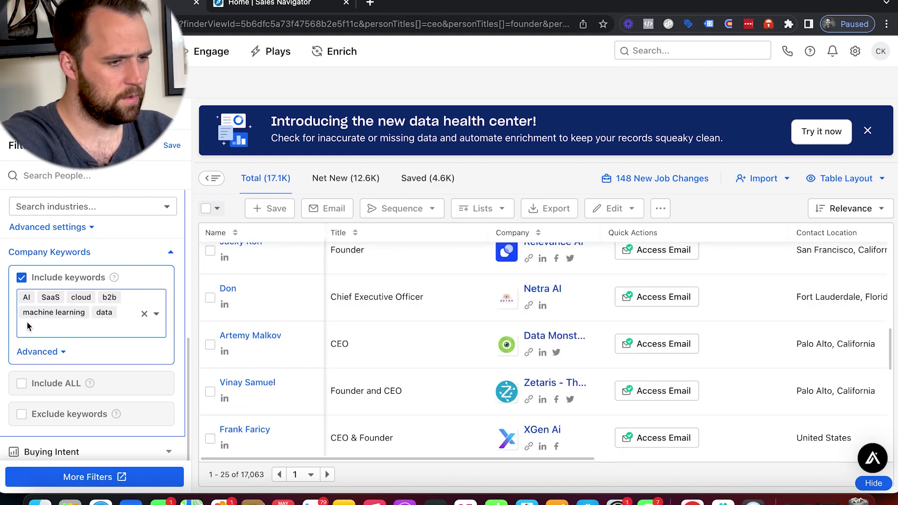
pyautogui.write('platform')
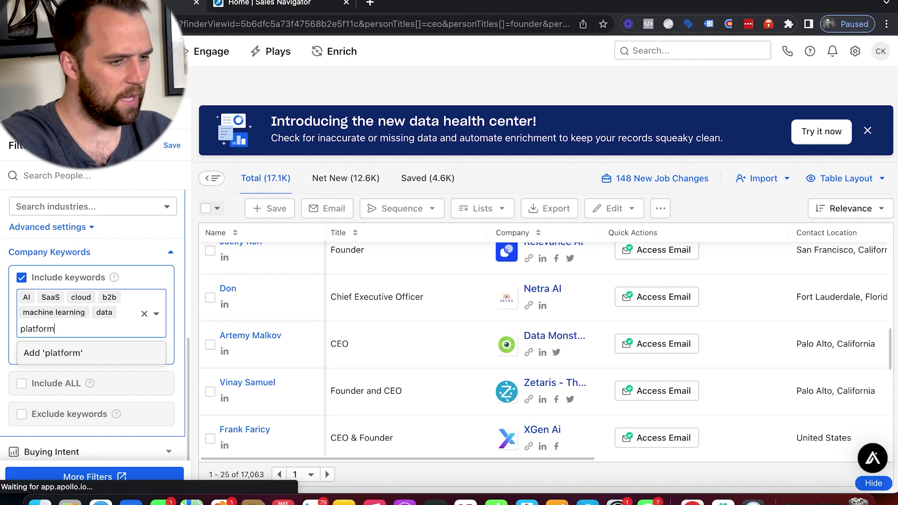
pyautogui.press('Return')
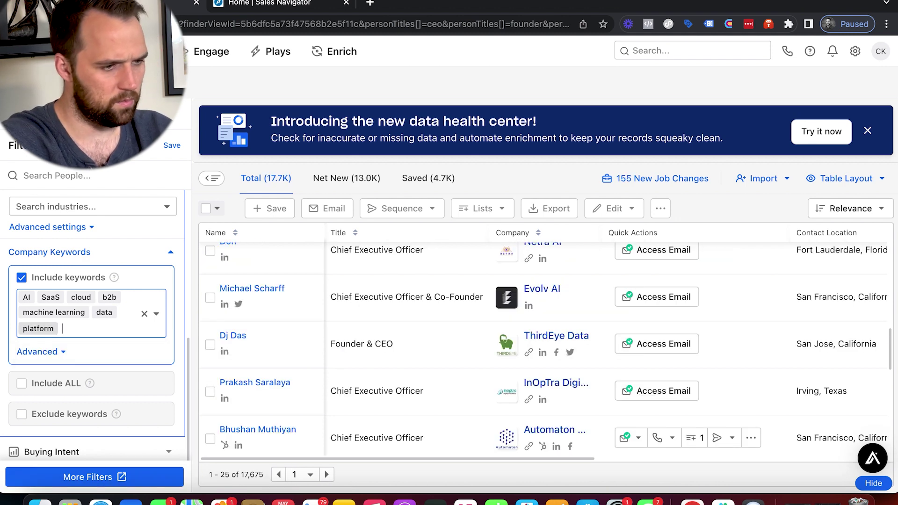
pyautogui.write('software')
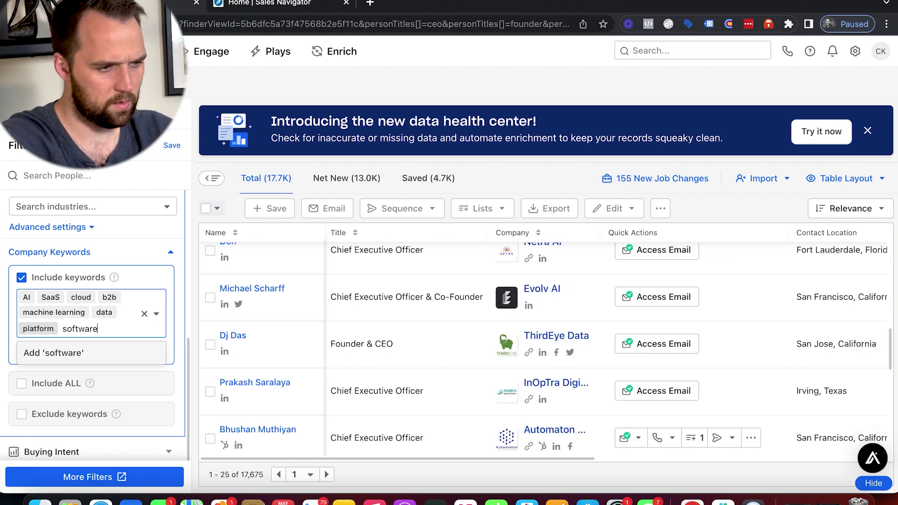
pyautogui.press('Return')
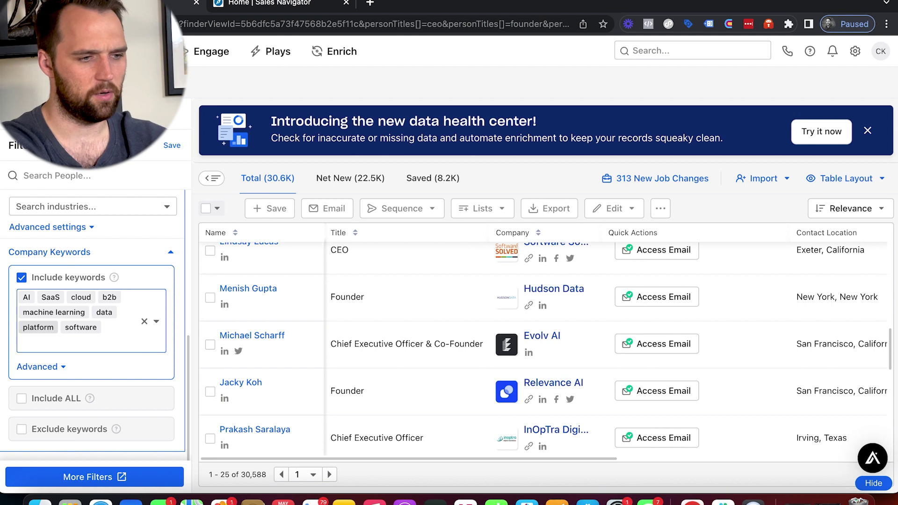
# - Review the active filters and matching contacts, and open the AI Dynamics company profile from the first result
pyautogui.click(170, 256)
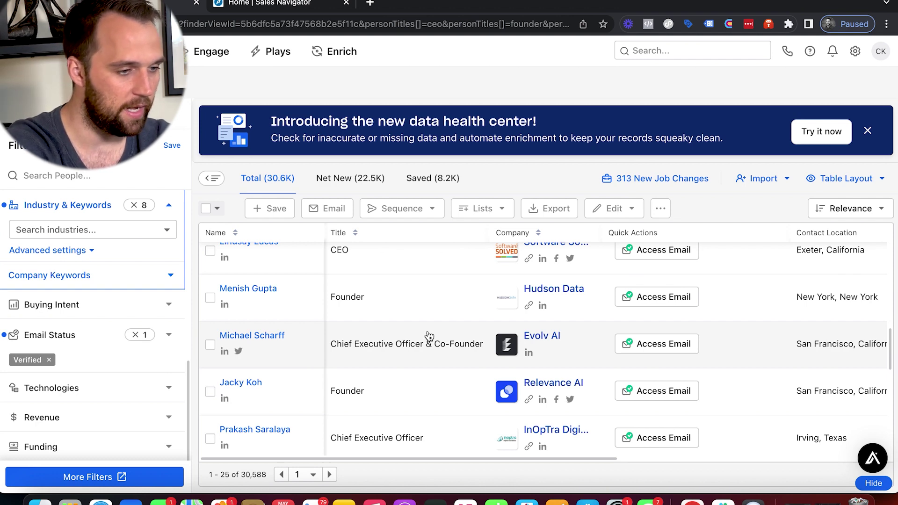
pyautogui.scroll(2, 121, 273)
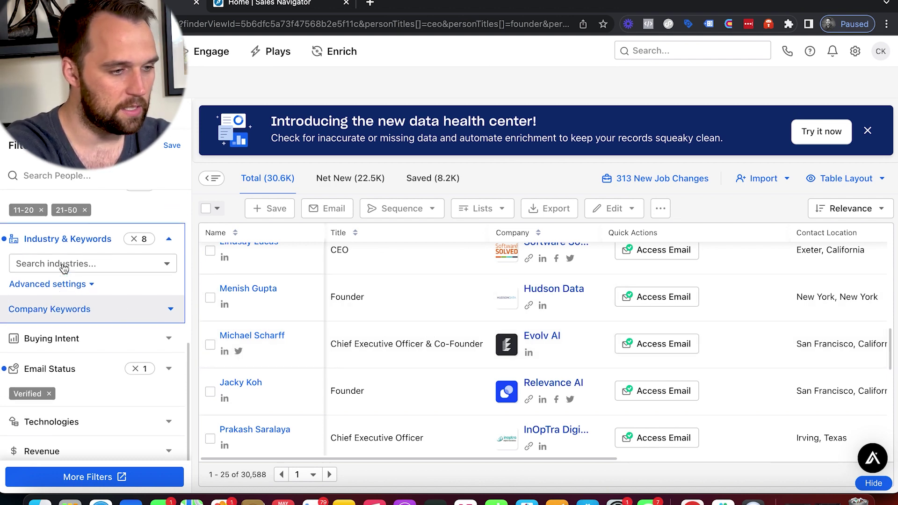
pyautogui.click(114, 323)
pyautogui.scroll(5, 372, 287)
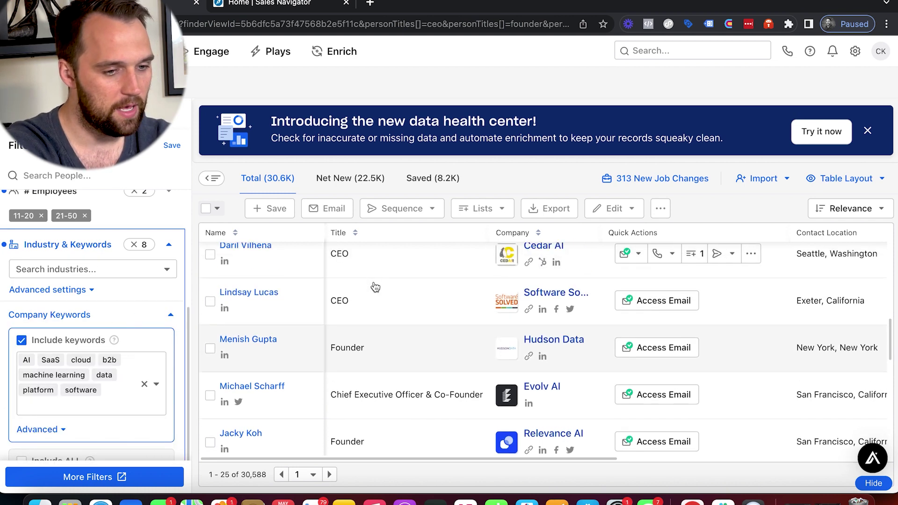
pyautogui.scroll(1, 376, 286)
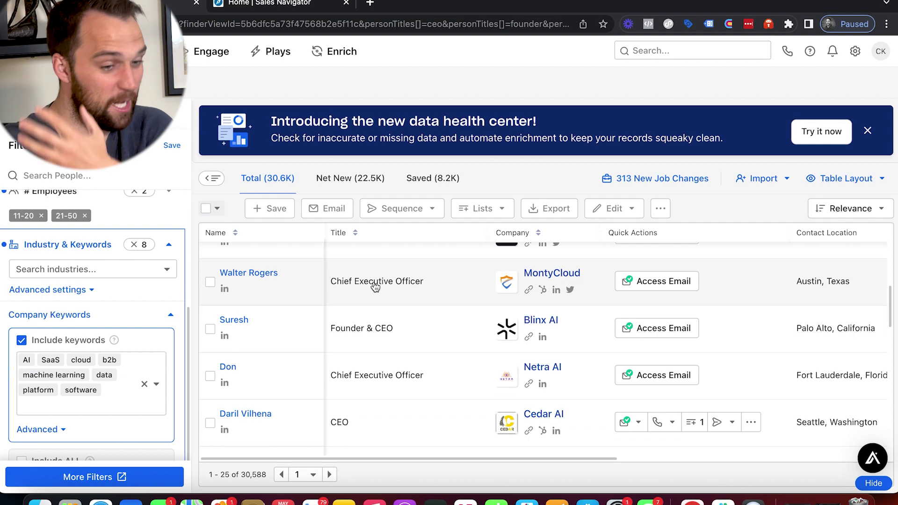
pyautogui.scroll(8, 375, 286)
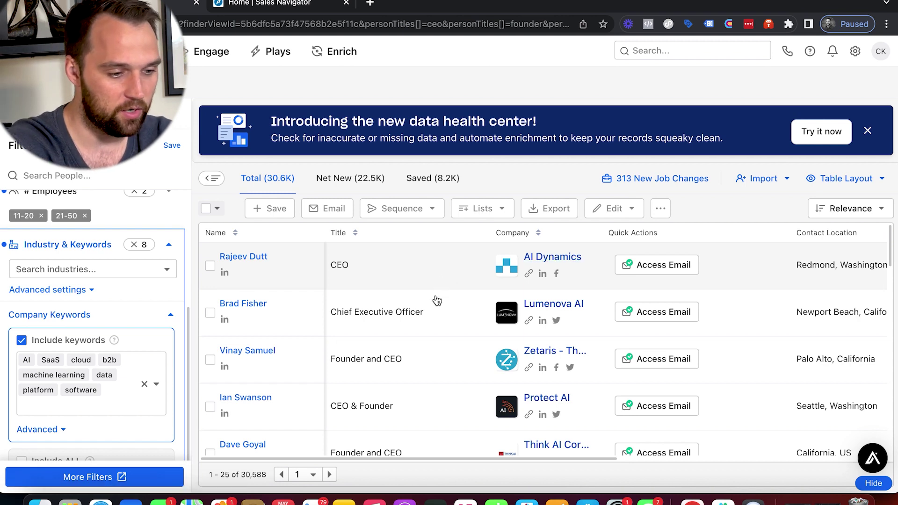
pyautogui.click(562, 256)
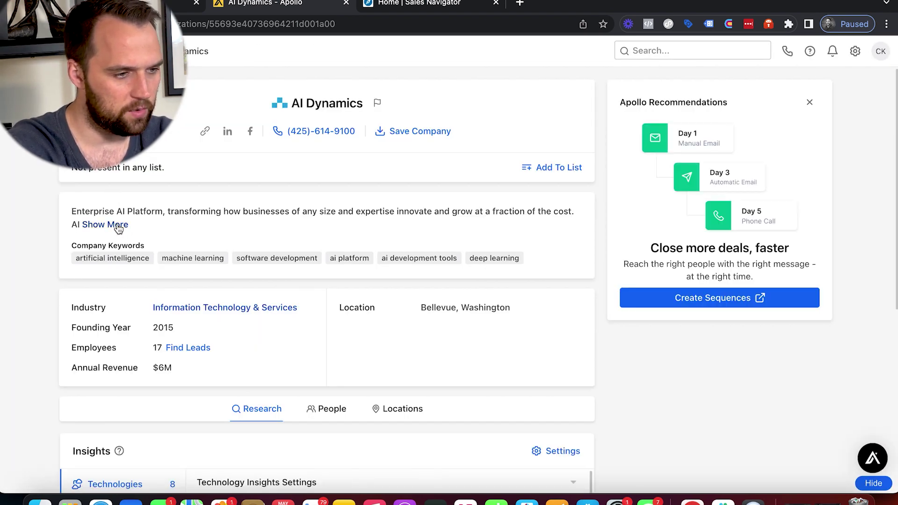
# - Read the full AI Dynamics company description and go back to the list of matching contacts
pyautogui.click(117, 224)
pyautogui.moveTo(71, 213); pyautogui.dragTo(374, 304)
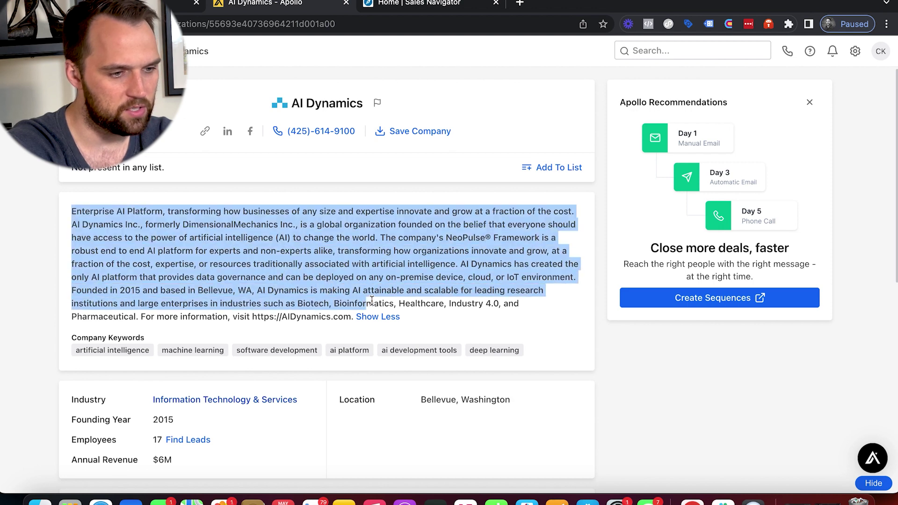
pyautogui.click(19, 218)
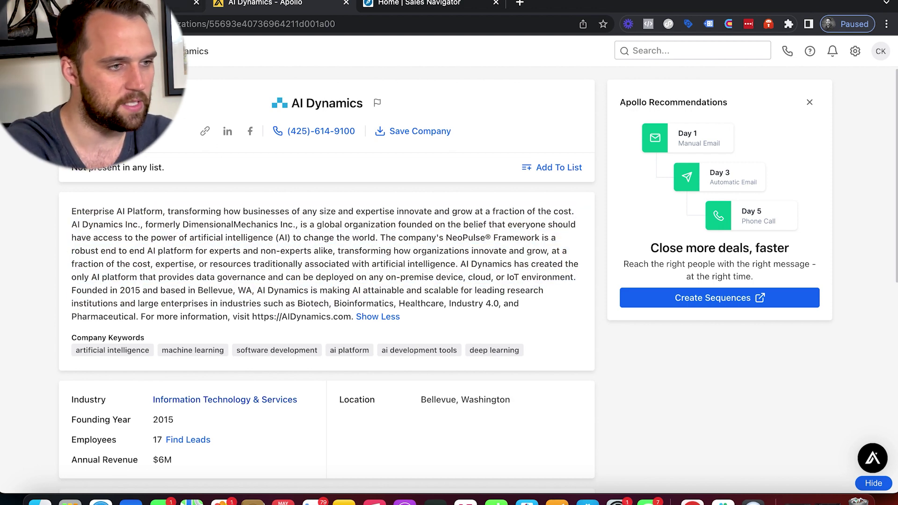
pyautogui.press('super+bracketleft')
# - View page 10 of the matching contacts and look through the further result page numbers
pyautogui.scroll(-3, 94, 378)
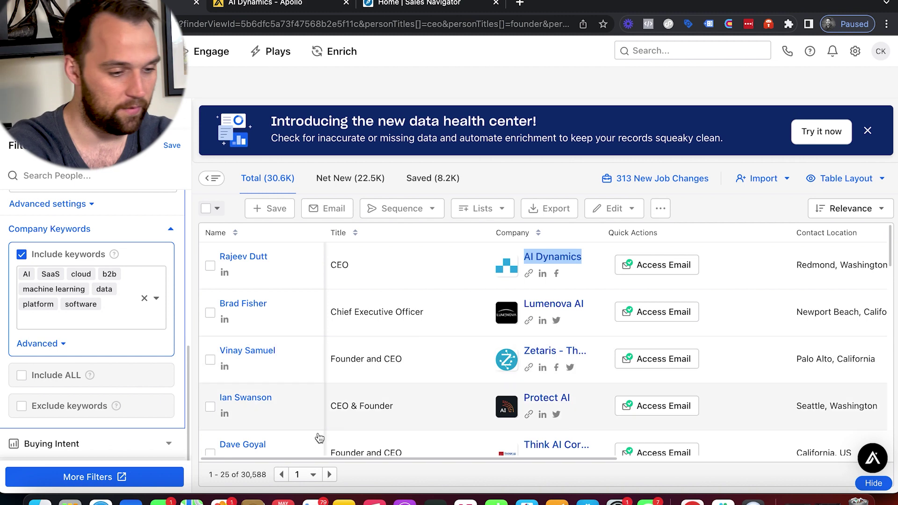
pyautogui.click(313, 476)
pyautogui.scroll(-3, 303, 444)
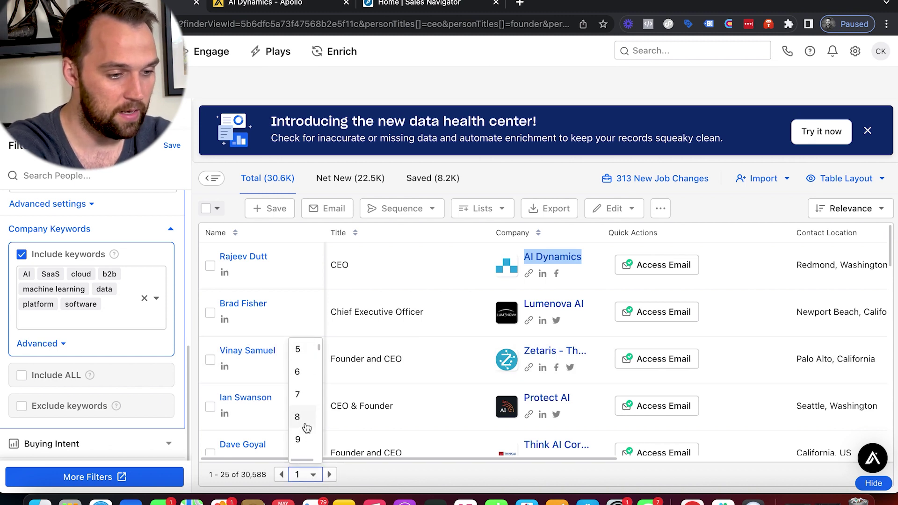
pyautogui.click(300, 417)
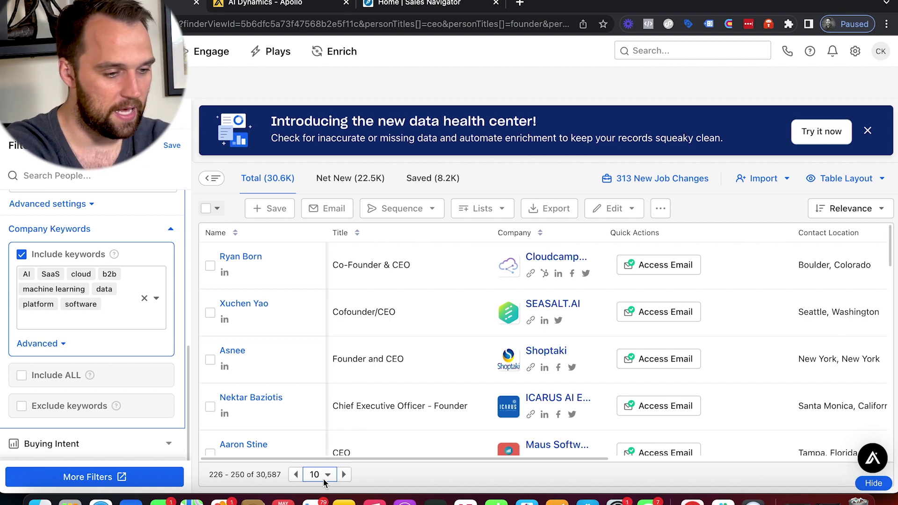
pyautogui.click(324, 479)
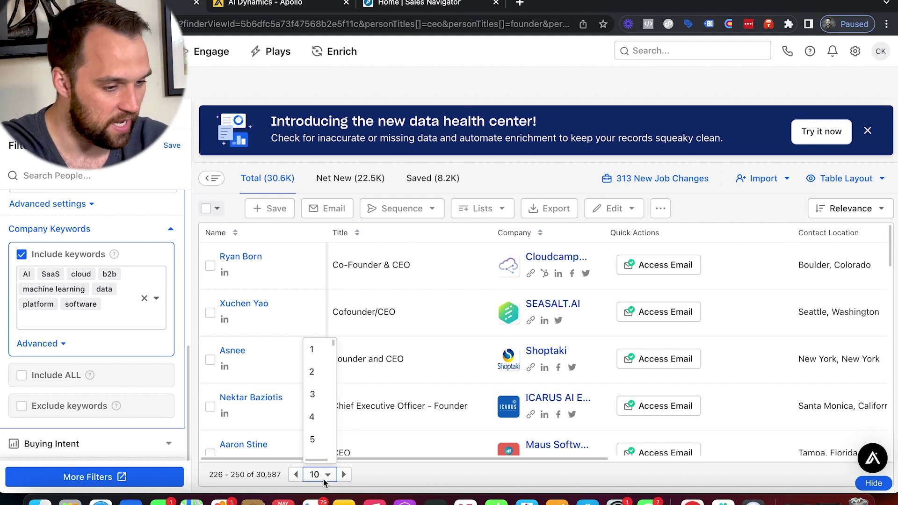
pyautogui.scroll(-10, 314, 415)
pyautogui.scroll(-3, 314, 414)
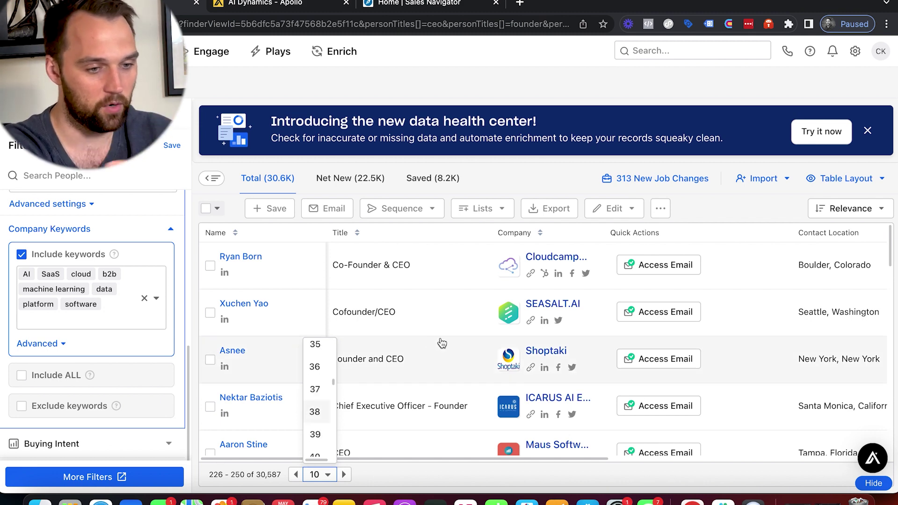
pyautogui.click(493, 173)
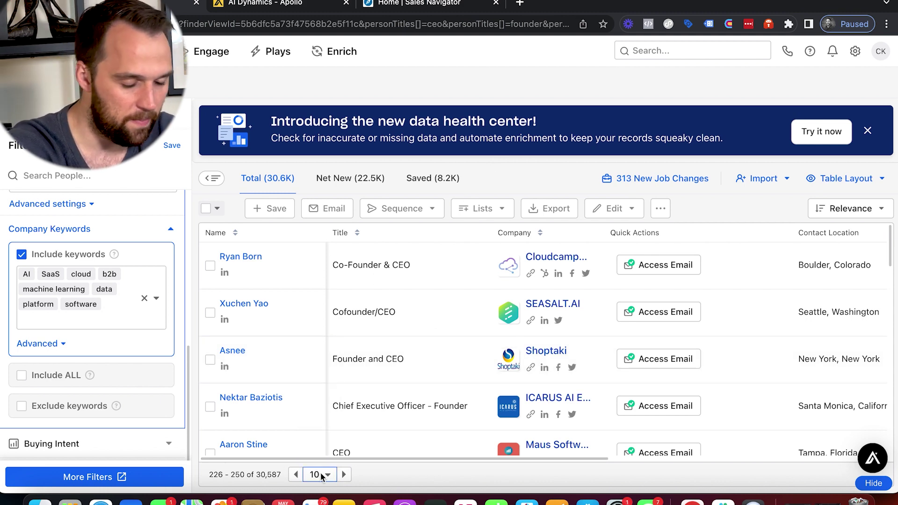
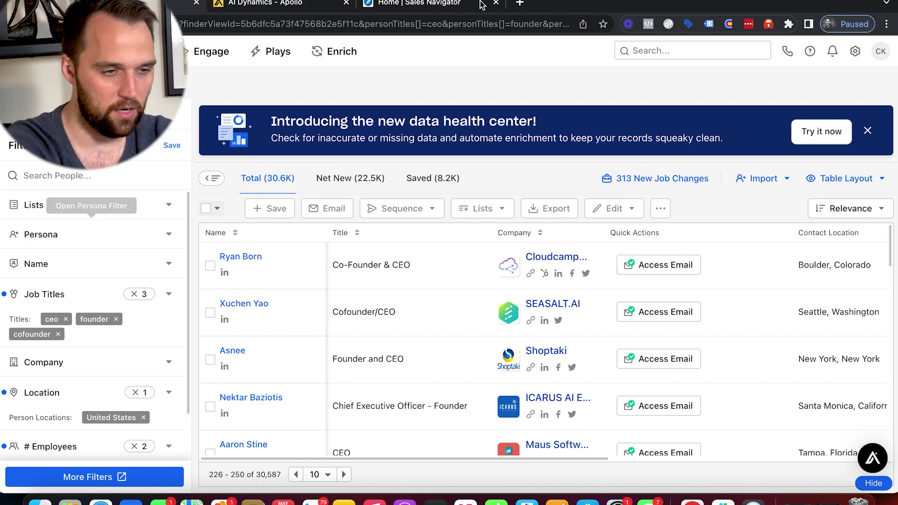
# - Switch to LinkedIn Sales Navigator and start a lead search filtered to a company headcount of 11-50
pyautogui.click(440, 6)
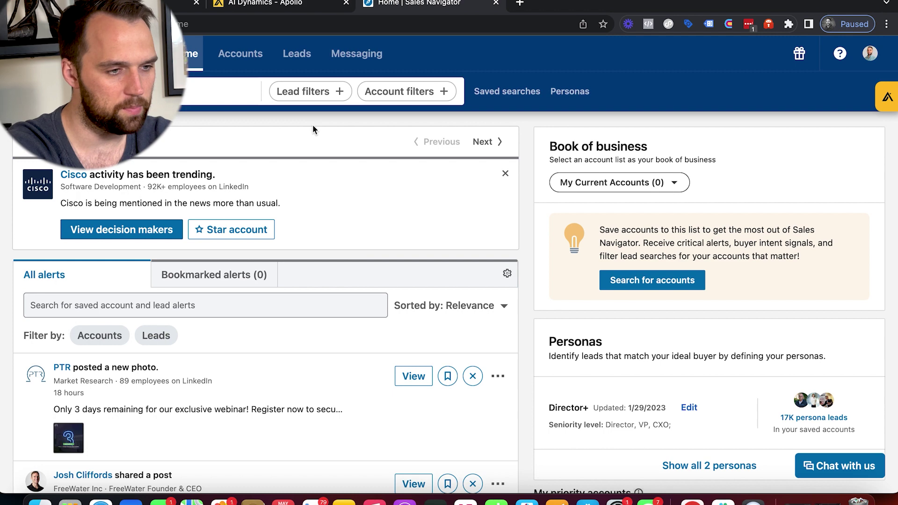
pyautogui.click(292, 97)
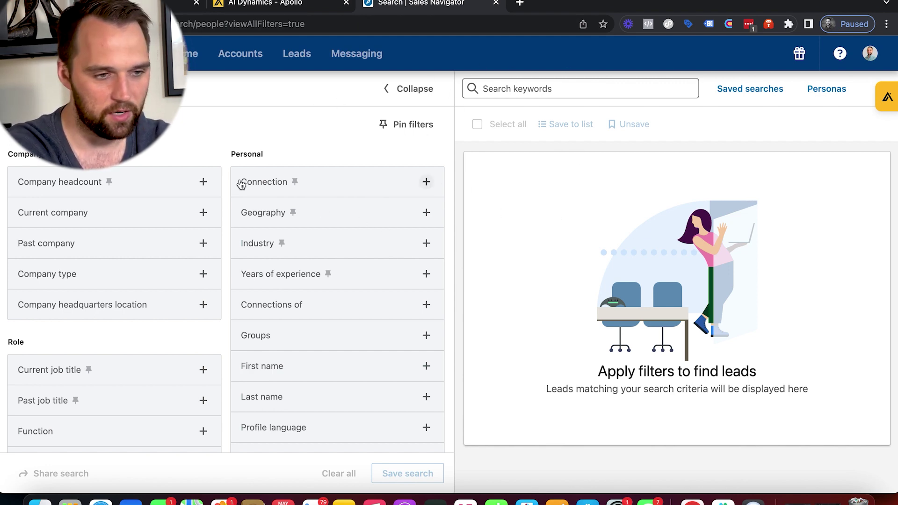
pyautogui.click(56, 188)
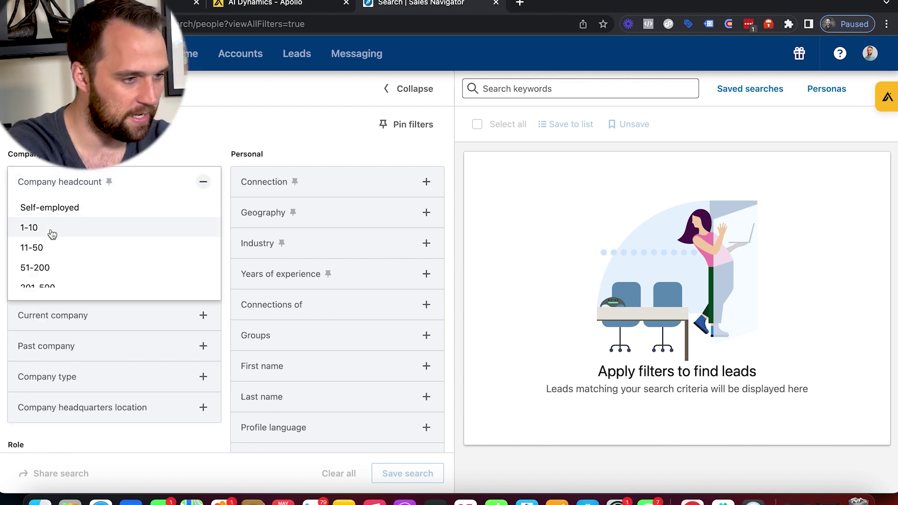
pyautogui.click(55, 247)
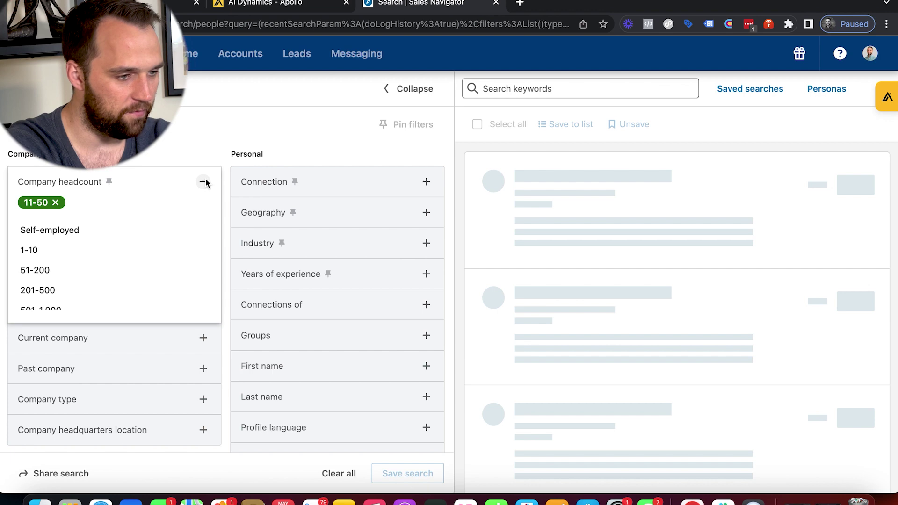
pyautogui.click(204, 181)
# - Include Chief Executive Officer, Founder and Co-Founder as current job titles in the lead filters
pyautogui.scroll(-5, 157, 222)
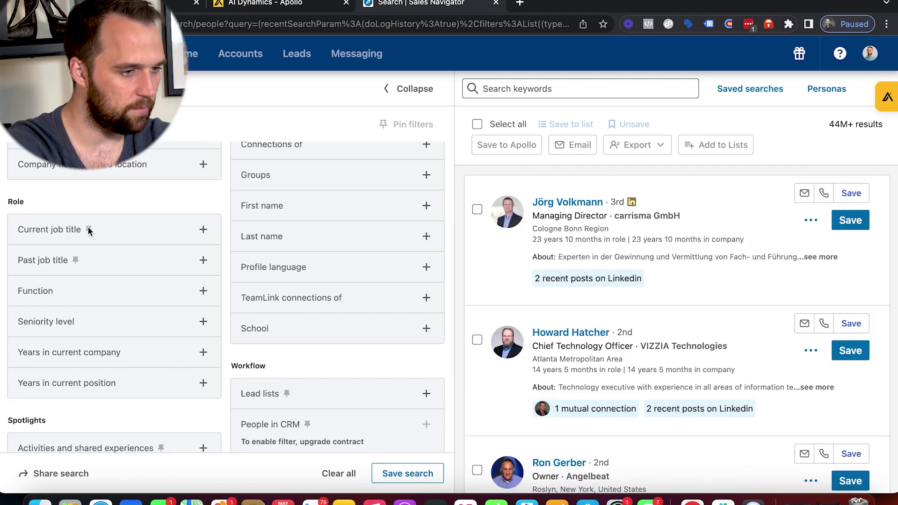
pyautogui.click(61, 232)
pyautogui.write('ceo')
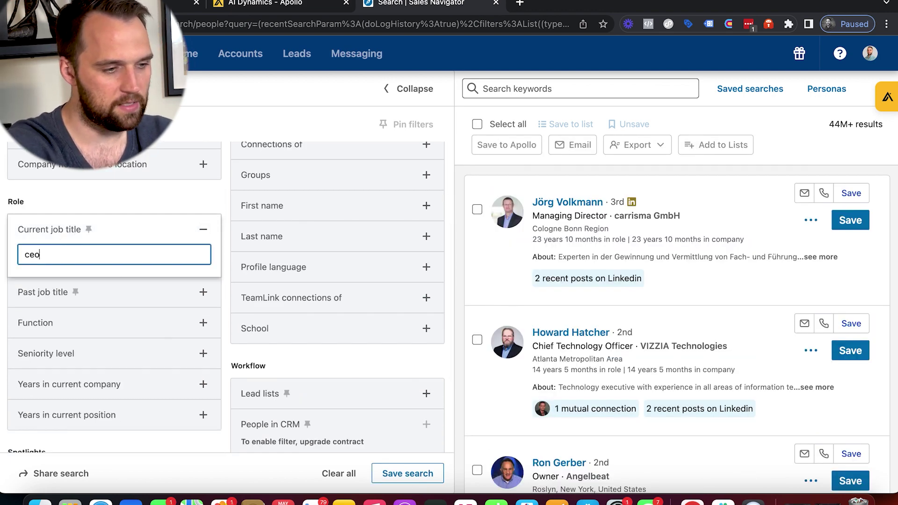
pyautogui.click(158, 278)
pyautogui.write('founder')
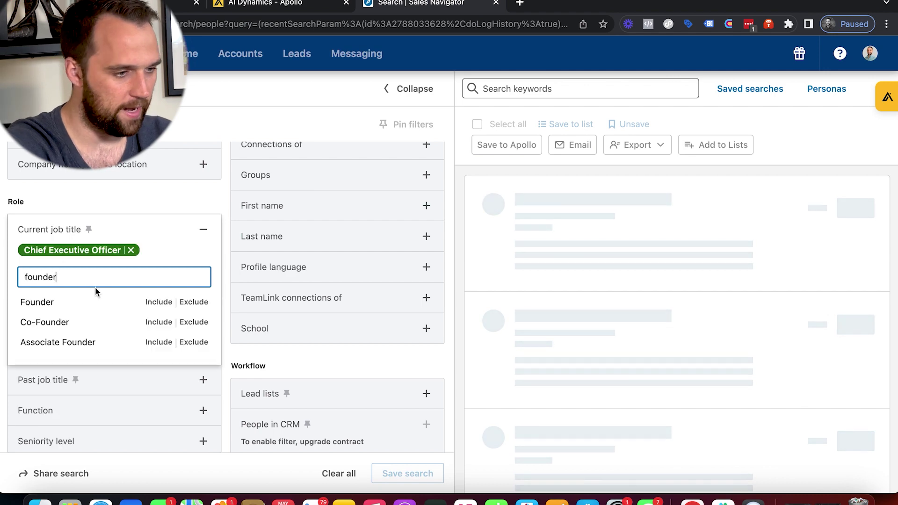
pyautogui.press('Return')
pyautogui.write('co fou')
pyautogui.click(96, 313)
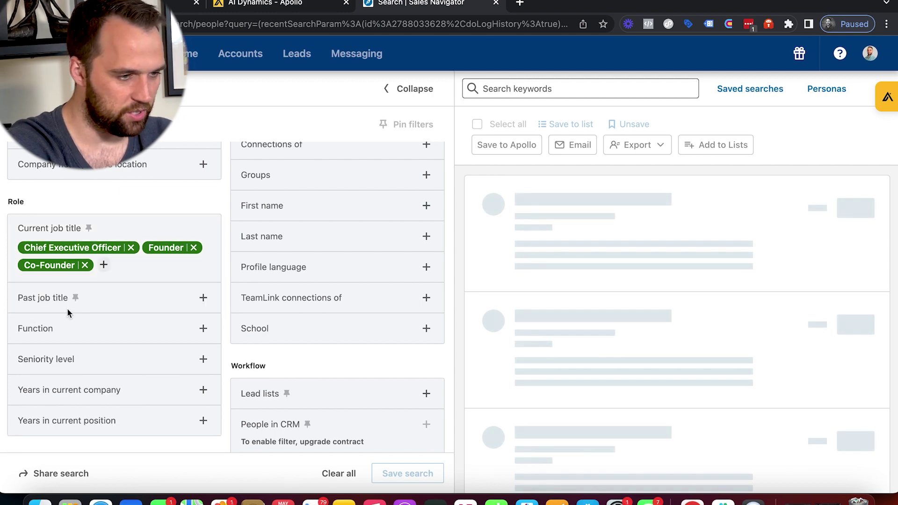
# - Filter the leads' years in current position to 3 to 5 years, 6 to 10 years and More than 10 years
pyautogui.scroll(-4, 67, 312)
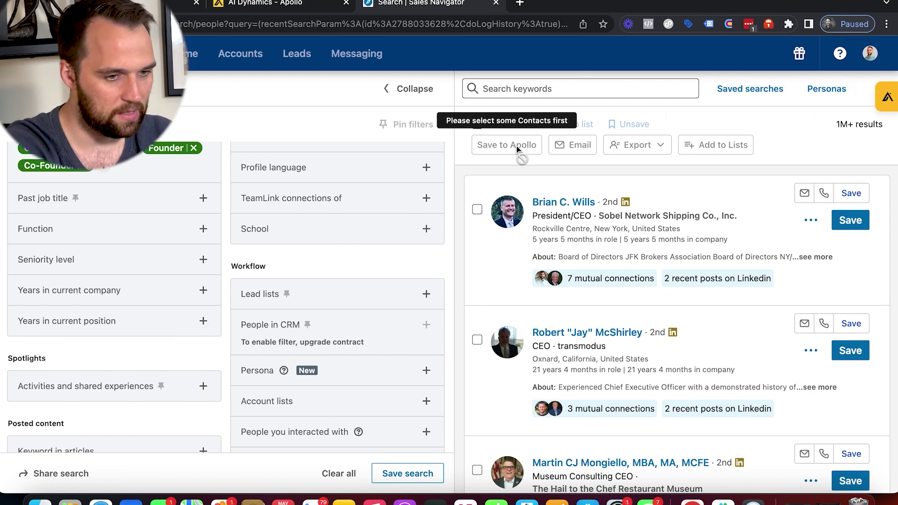
pyautogui.click(72, 321)
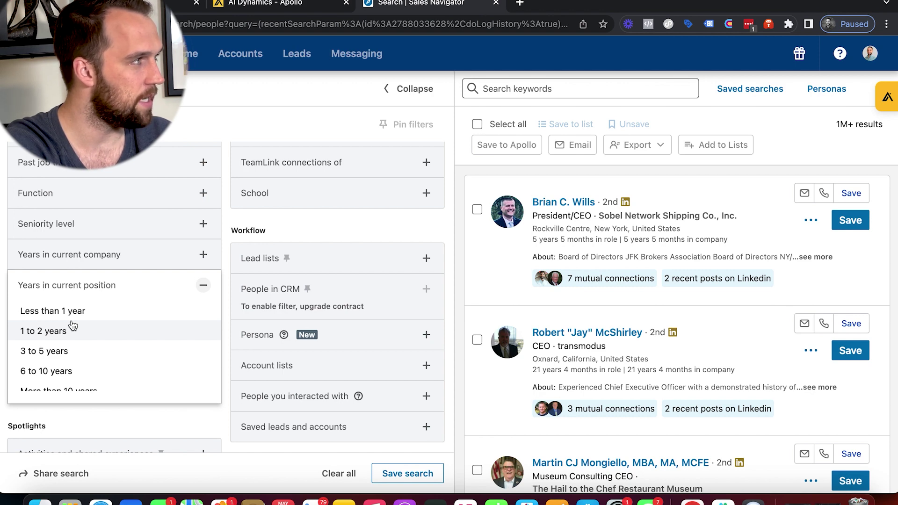
pyautogui.click(84, 355)
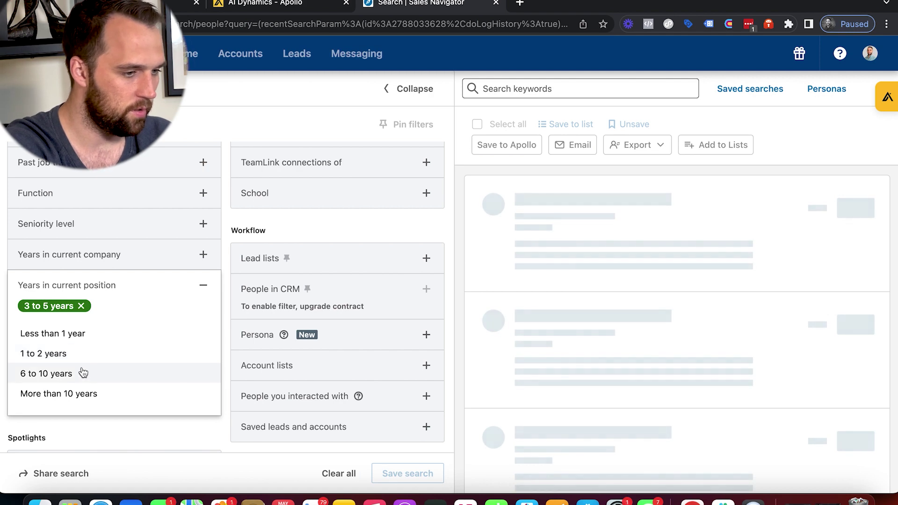
pyautogui.click(80, 372)
pyautogui.click(85, 374)
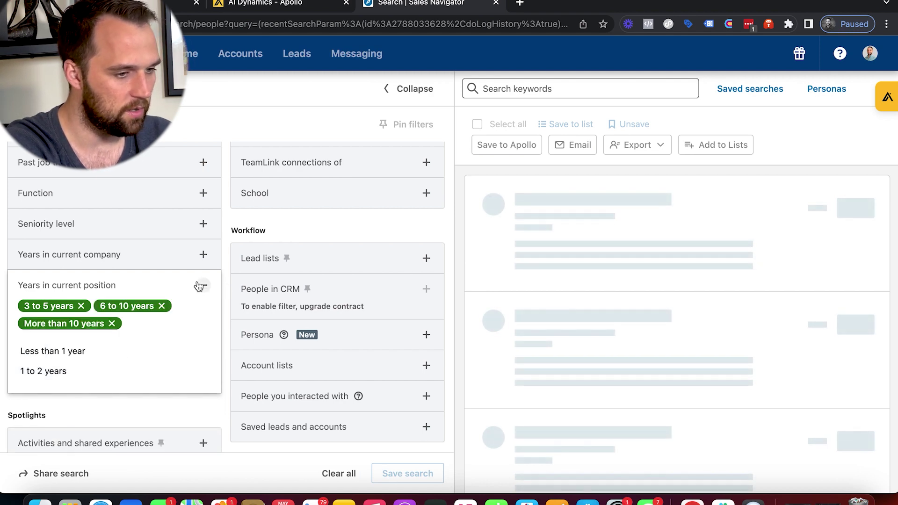
pyautogui.click(208, 291)
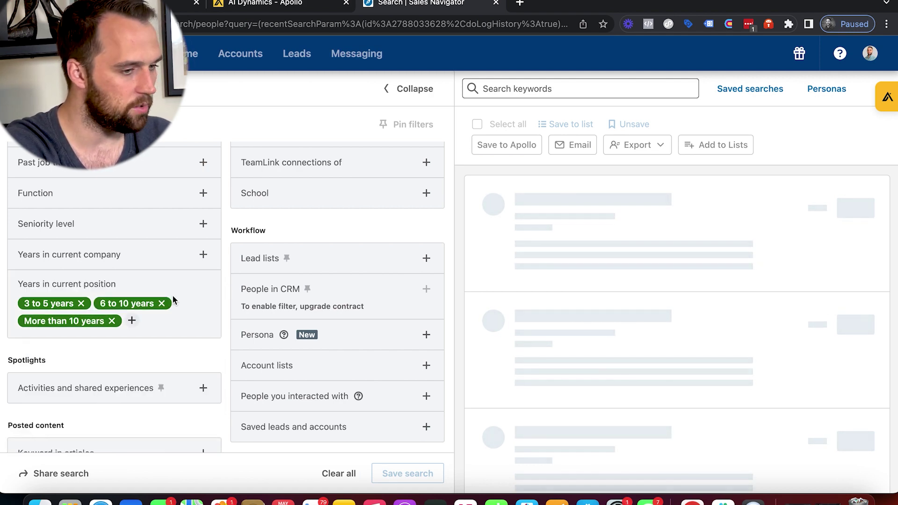
# - Include United States as the geography region in the lead filters
pyautogui.scroll(-1, 172, 295)
pyautogui.scroll(6, 173, 294)
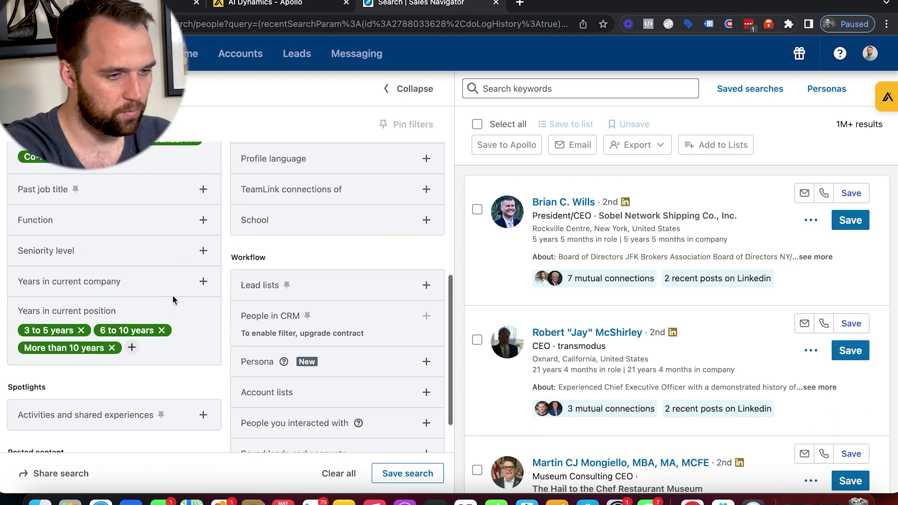
pyautogui.scroll(1, 173, 297)
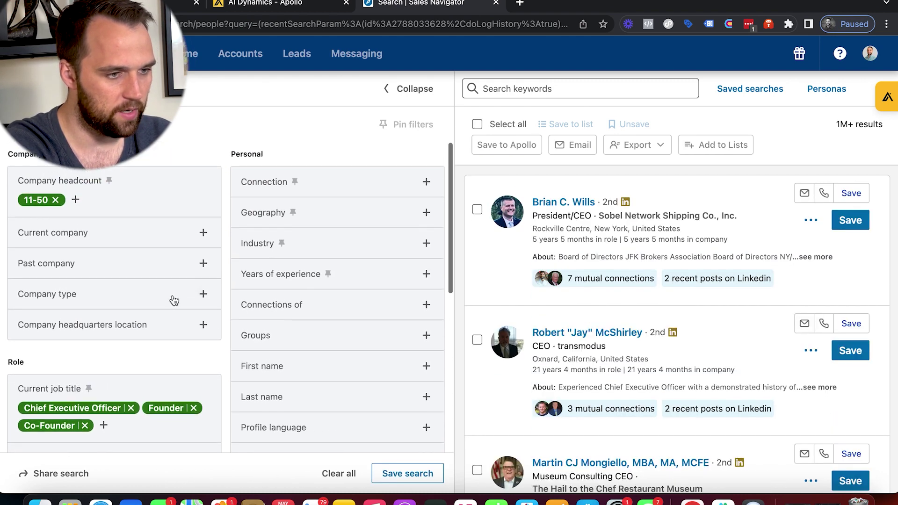
pyautogui.click(276, 215)
pyautogui.write('untied')
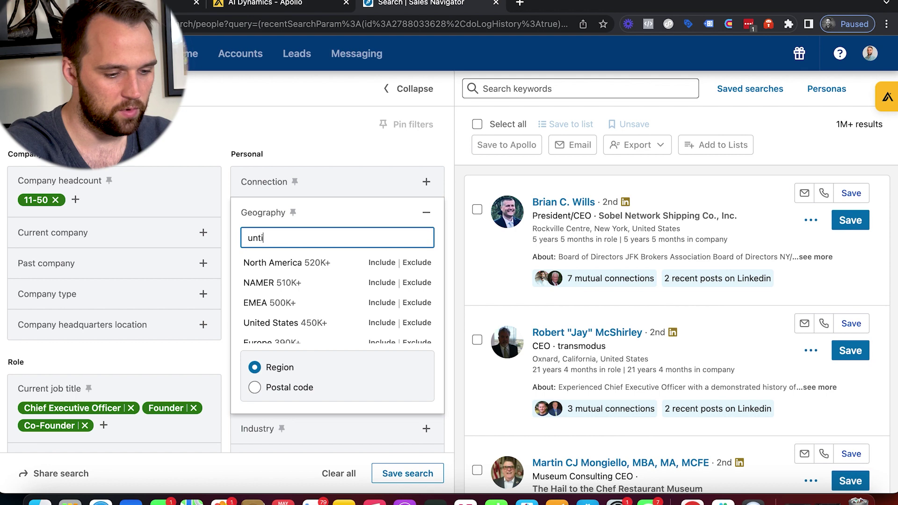
pyautogui.press('BackSpace')
pyautogui.press('BackSpace')
pyautogui.press('BackSpace')
pyautogui.press('BackSpace')
pyautogui.write('ited')
pyautogui.click(283, 261)
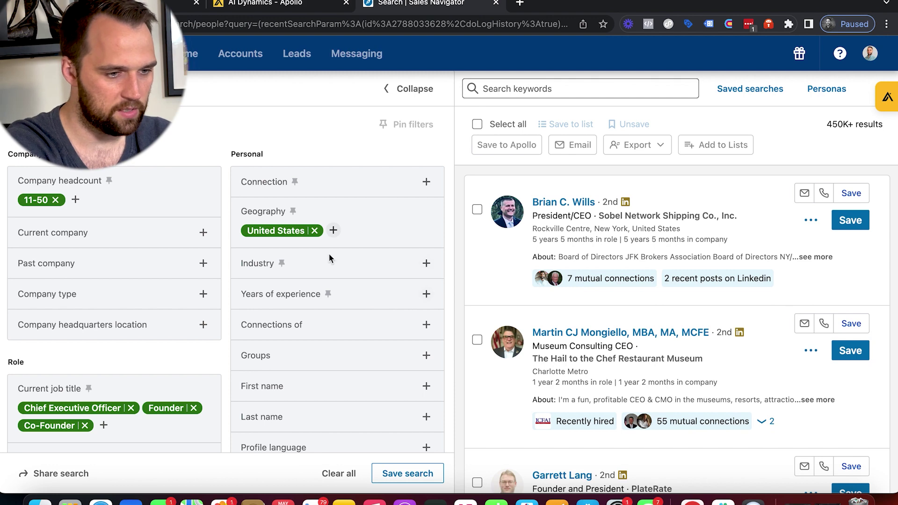
# - Include Software Development as the industry in the lead filters
pyautogui.click(321, 272)
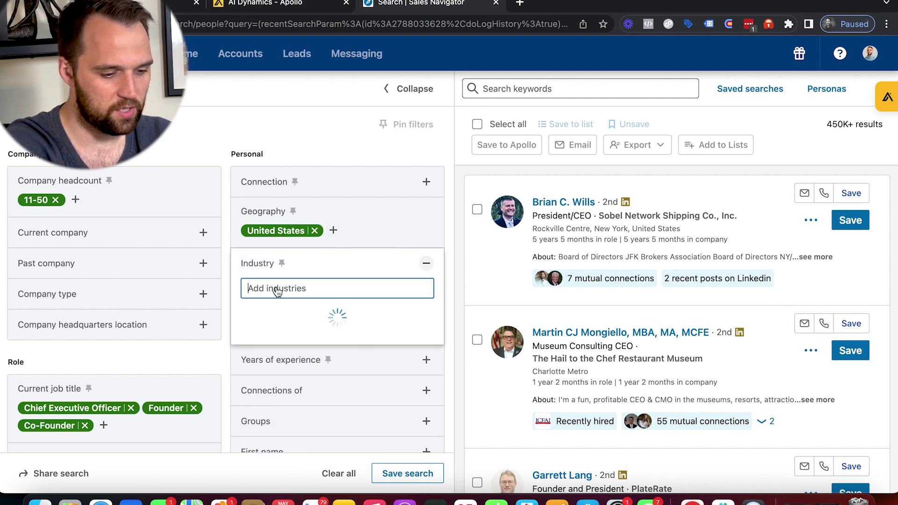
pyautogui.write('soft')
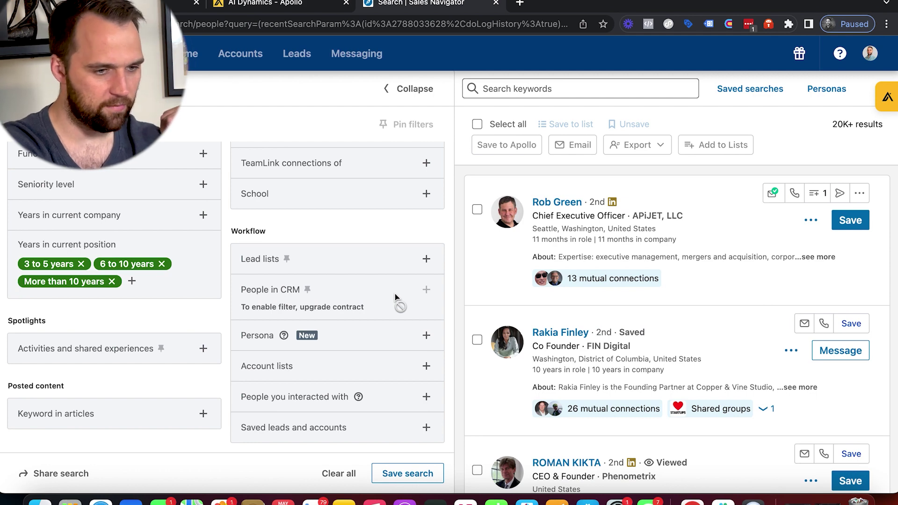
pyautogui.scroll(10, 395, 294)
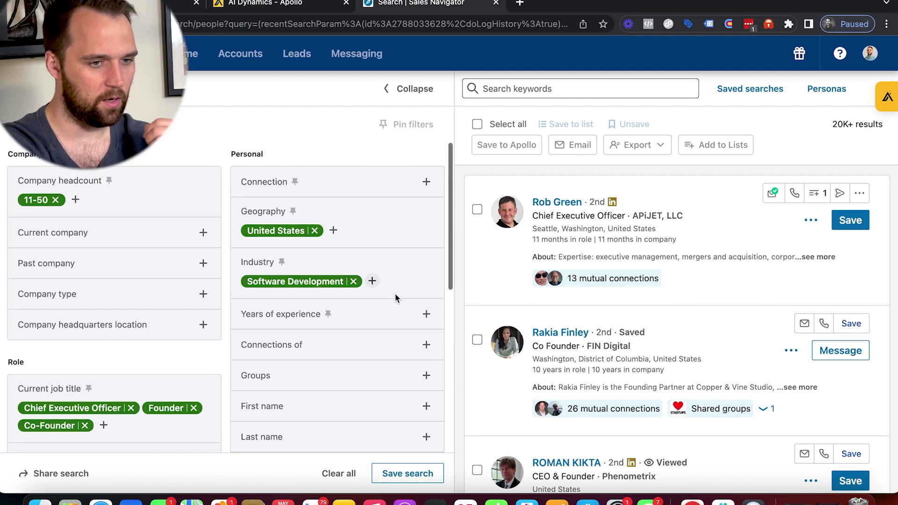
# - Search the filtered leads for the keyword AI
pyautogui.click(497, 88)
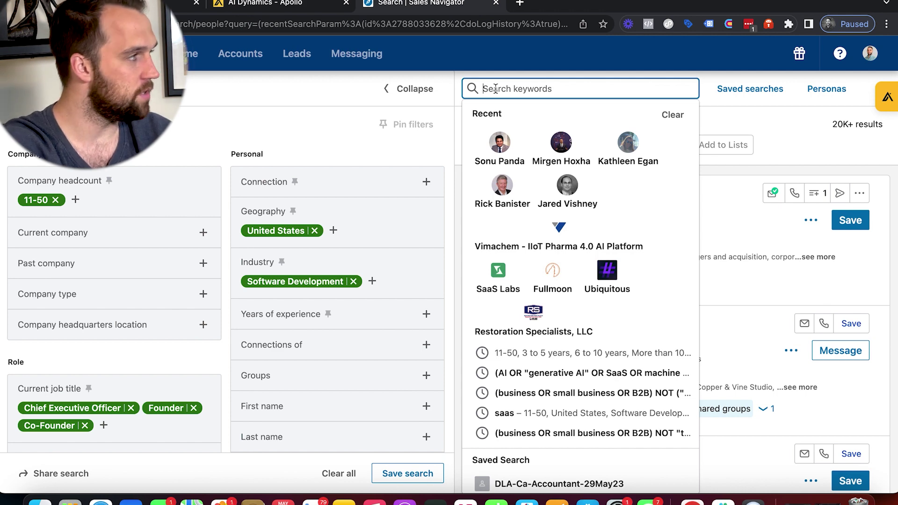
pyautogui.write('A')
pyautogui.press('BackSpace')
pyautogui.write('AI')
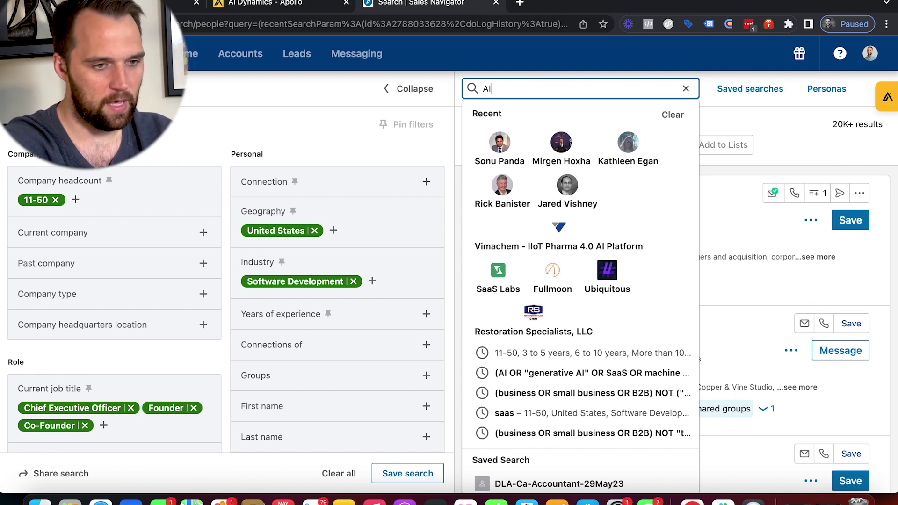
pyautogui.press('Return')
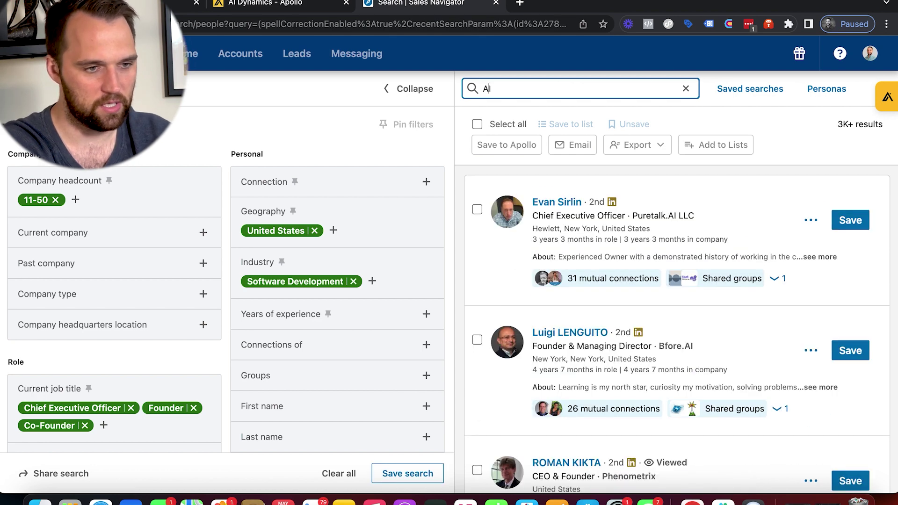
# - Expand the lead keyword query to (AI OR "generative AI")
pyautogui.click(483, 89)
pyautogui.write('(AI')
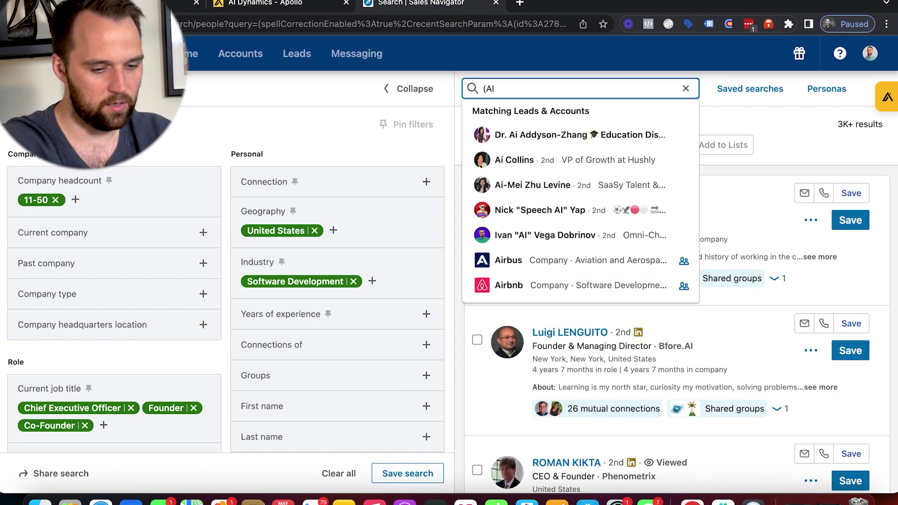
pyautogui.write(' OR')
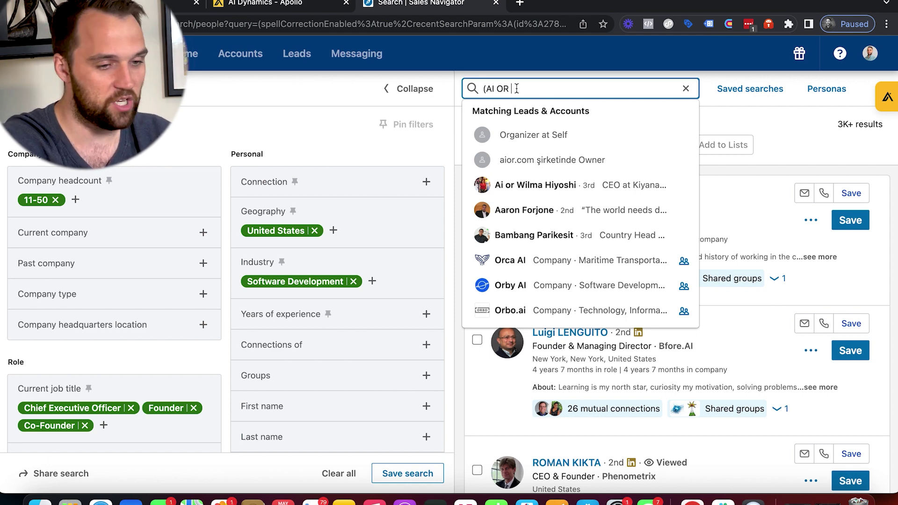
pyautogui.write('"generative AI')
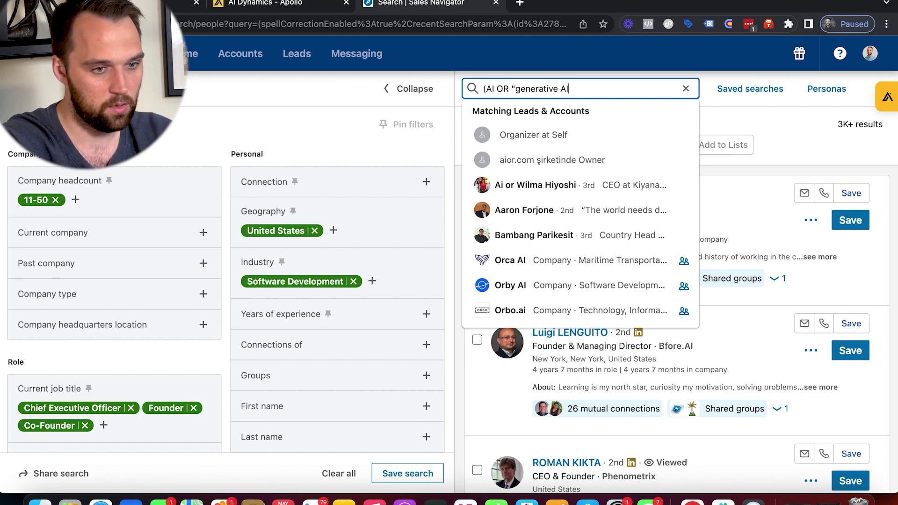
pyautogui.write('")')
# - Replace "generative AI" in the keyword query with SaaS and search the leads for (AI OR SaaS)
pyautogui.press('BackSpace')
pyautogui.press('BackSpace')
pyautogui.press('BackSpace')
pyautogui.press('BackSpace')
pyautogui.press('BackSpace')
pyautogui.press('BackSpace')
pyautogui.press('BackSpace')
pyautogui.press('BackSpace')
pyautogui.press('BackSpace')
pyautogui.press('BackSpace')
pyautogui.press('BackSpace')
pyautogui.press('BackSpace')
pyautogui.press('BackSpace')
pyautogui.press('BackSpace')
pyautogui.press('BackSpace')
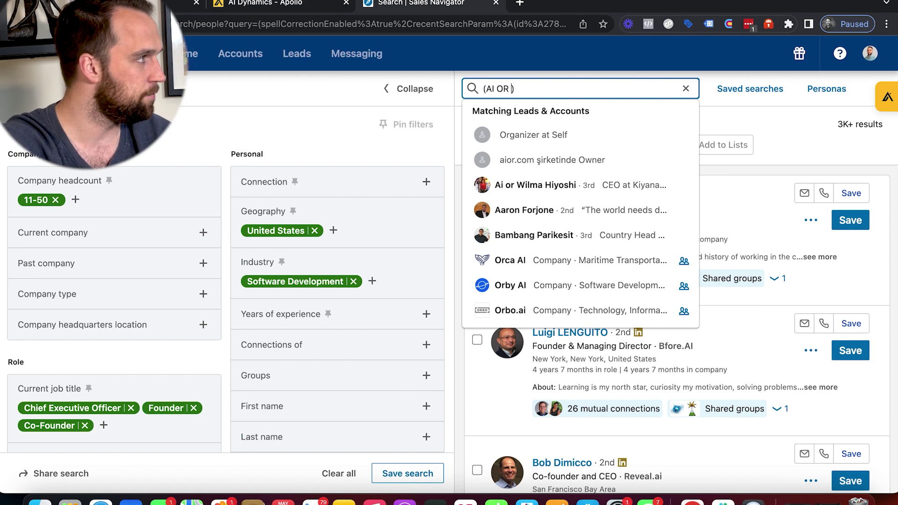
pyautogui.write('SaaS')
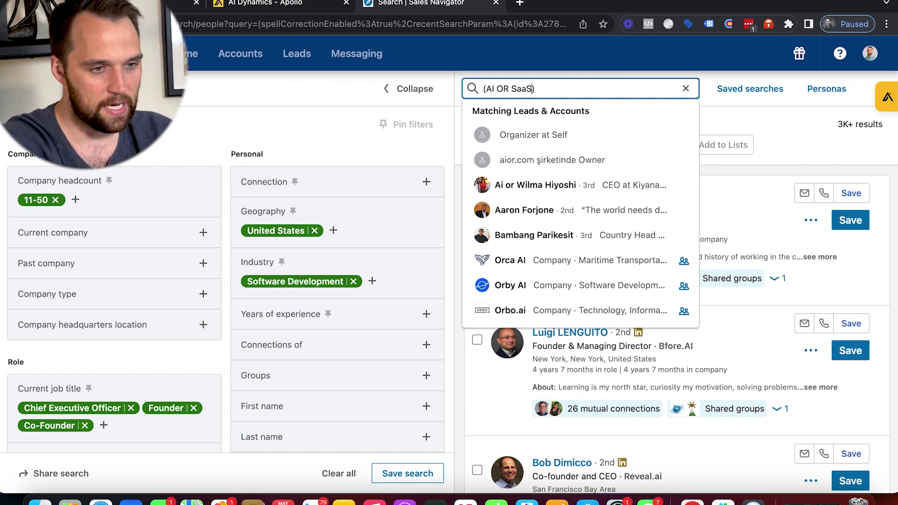
pyautogui.press('Return')
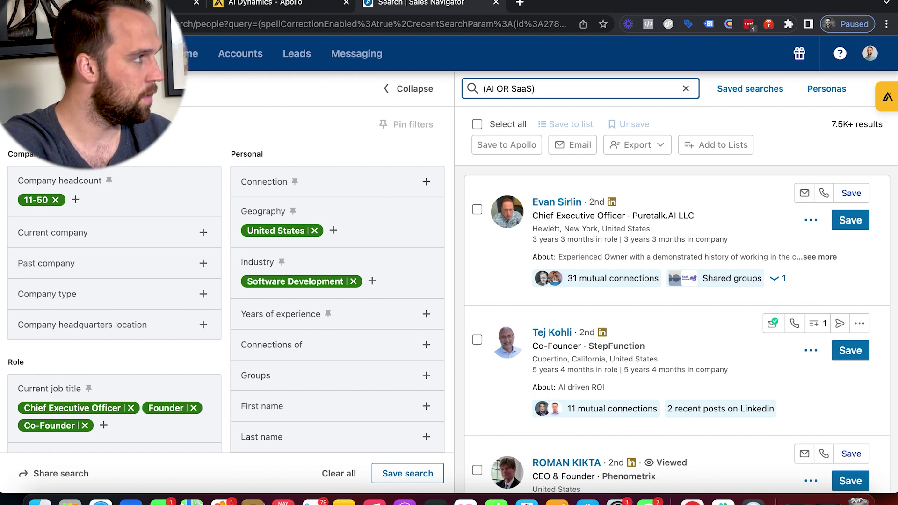
# - Extend the keyword search to (AI OR SaaS OR B2B OR machine learning)
pyautogui.write('OR B2B')
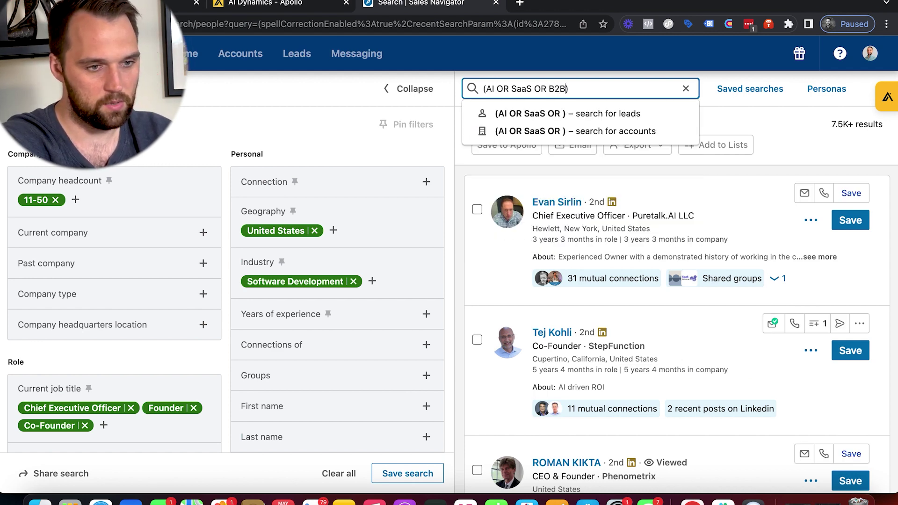
pyautogui.press('Return')
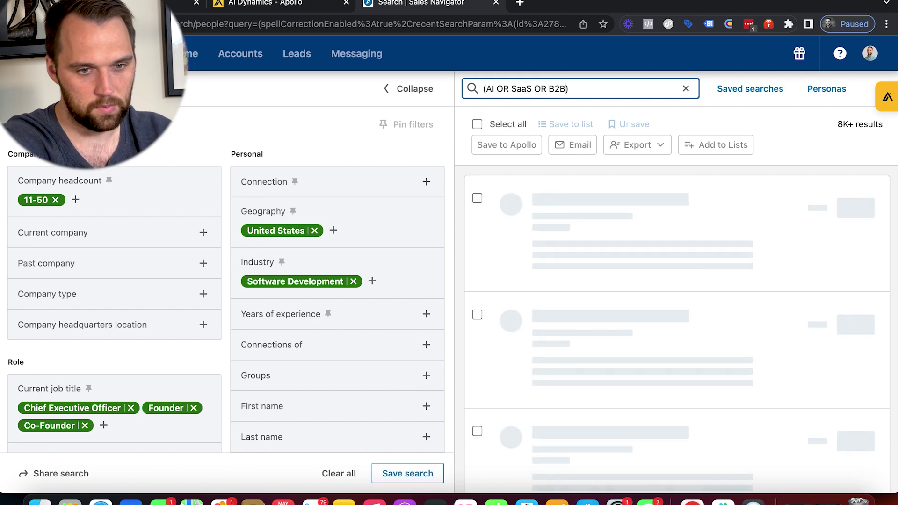
pyautogui.write('OR ')
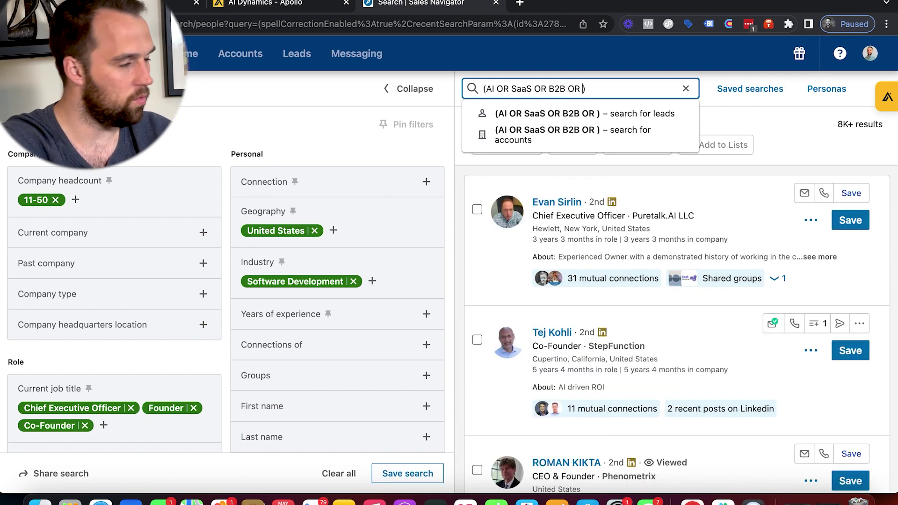
pyautogui.write('machine lear')
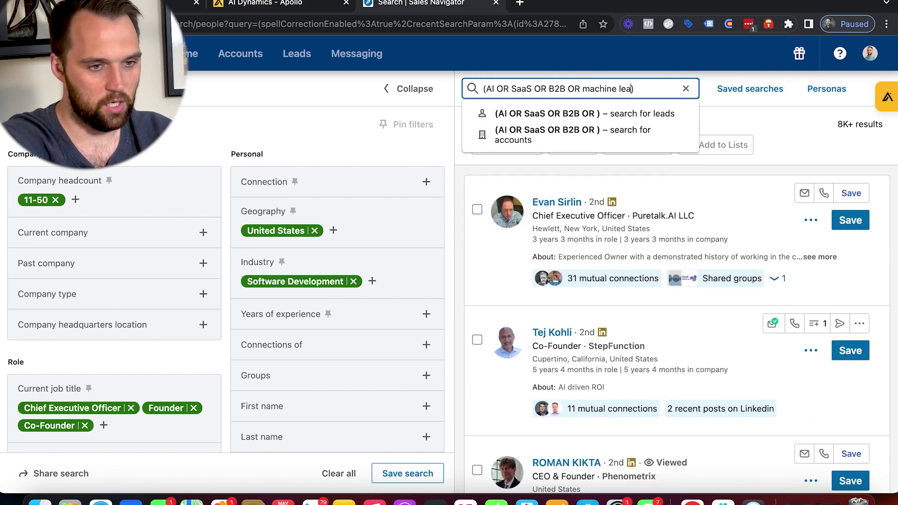
pyautogui.write('ning')
pyautogui.press('Return')
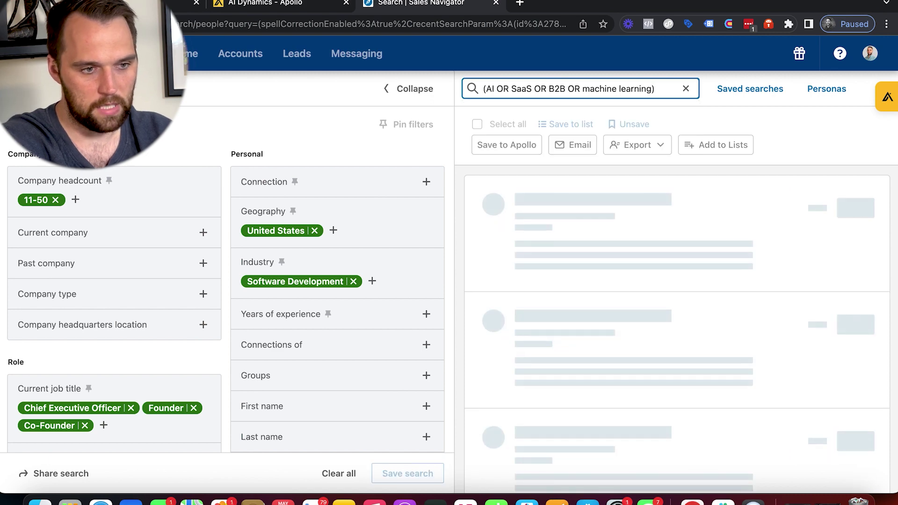
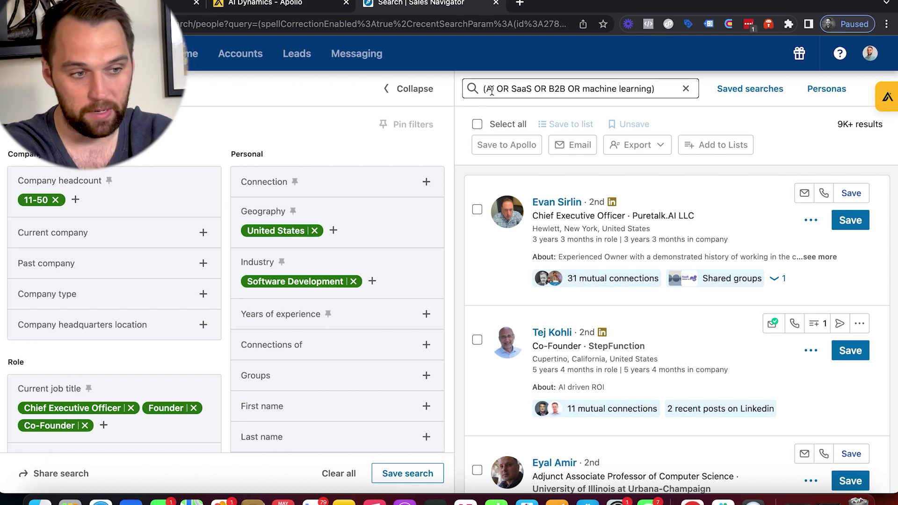
# - Look through the leads found by the keyword search and preview the StepFunction company summary
pyautogui.scroll(-3, 503, 315)
pyautogui.scroll(-3, 503, 315)
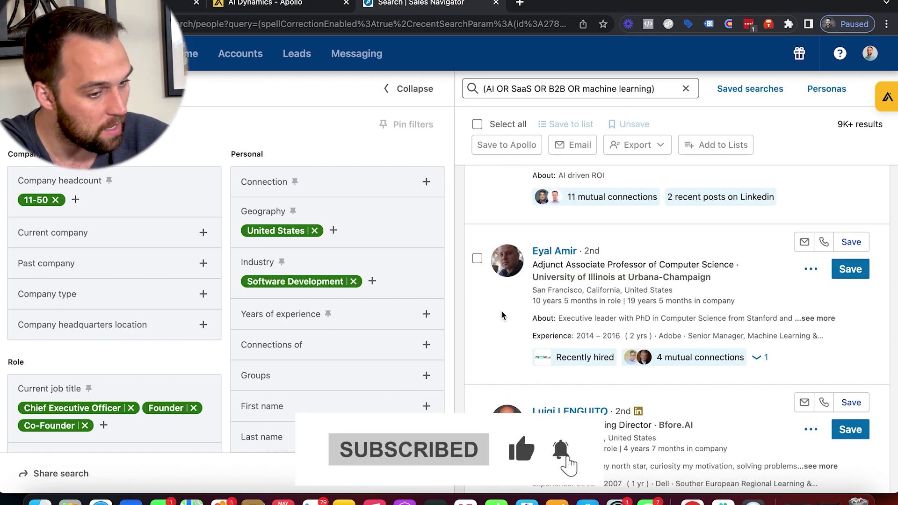
pyautogui.scroll(-10, 502, 315)
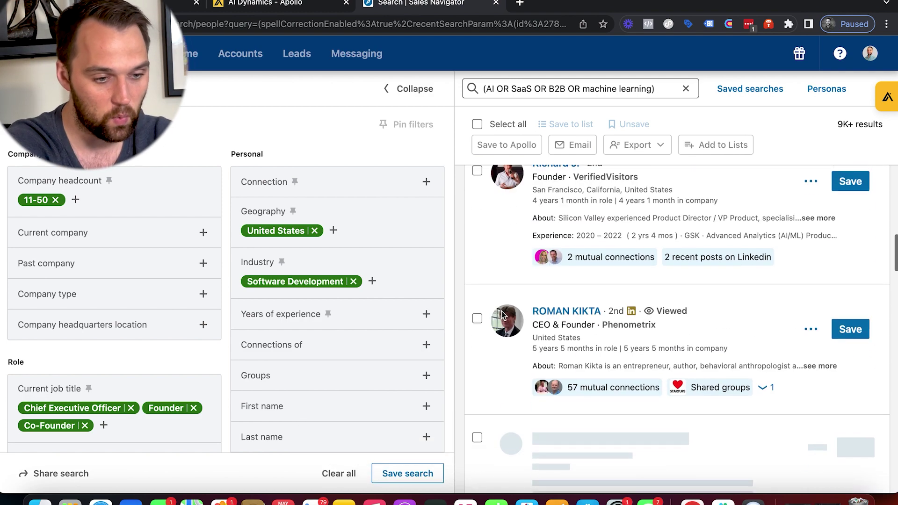
pyautogui.scroll(15, 501, 310)
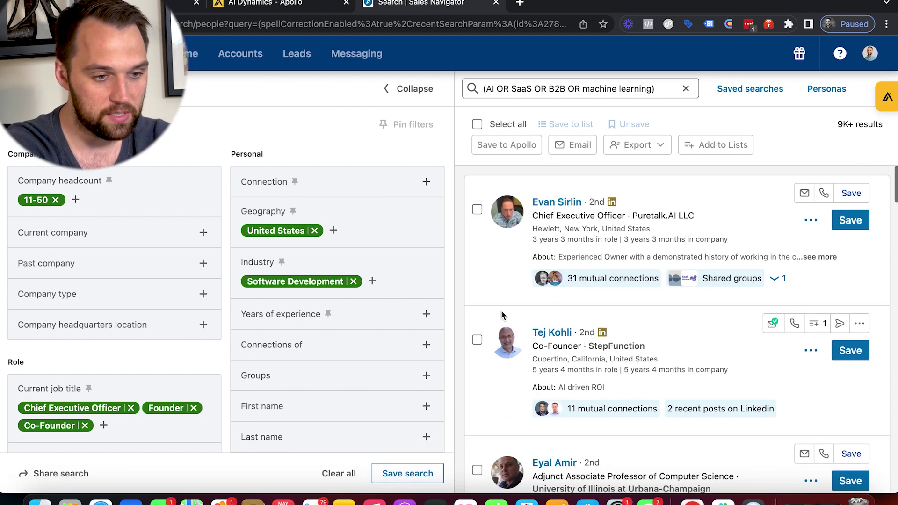
pyautogui.scroll(-2, 566, 346)
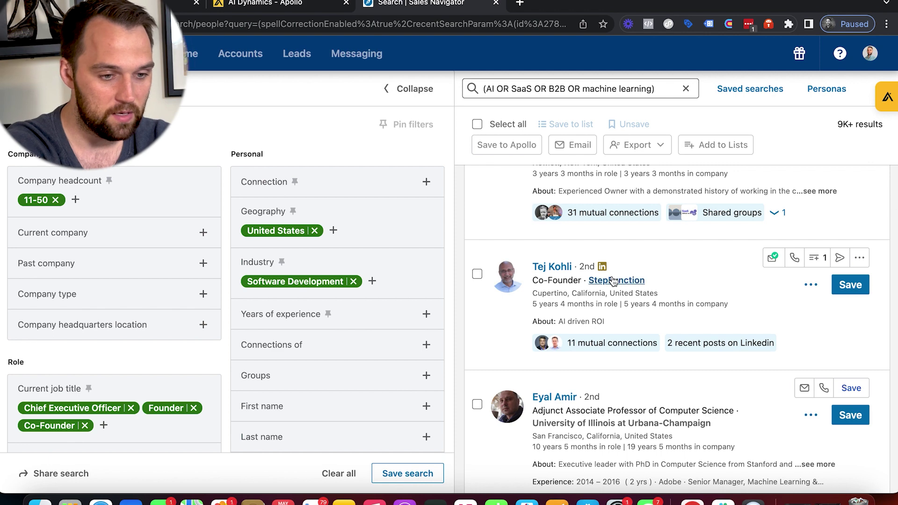
pyautogui.moveTo(614, 281)
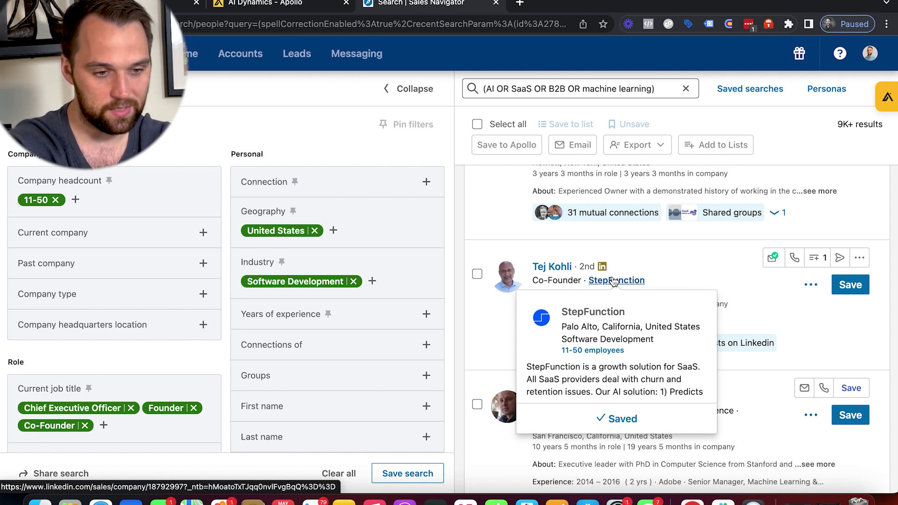
# - Exclude consulting and agency leads by adding NOT (consulting OR agency) to the keyword search
pyautogui.click(660, 88)
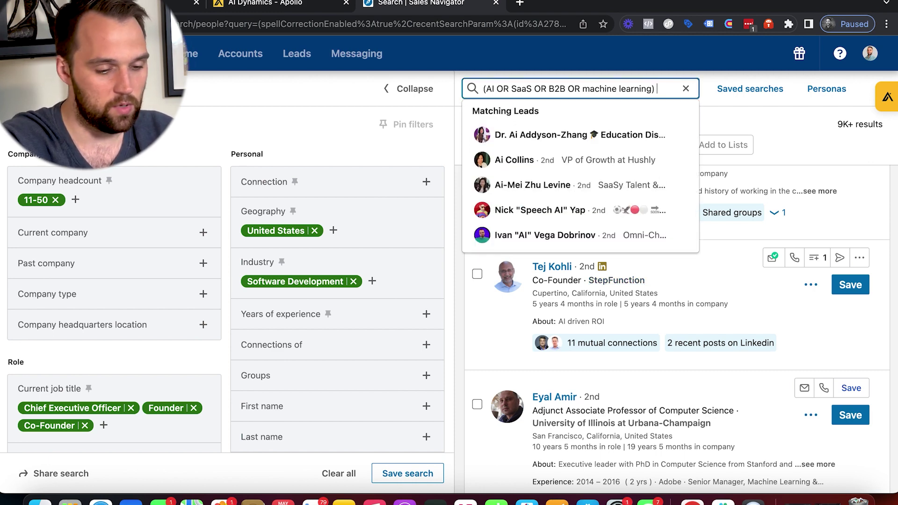
pyautogui.write('NOT')
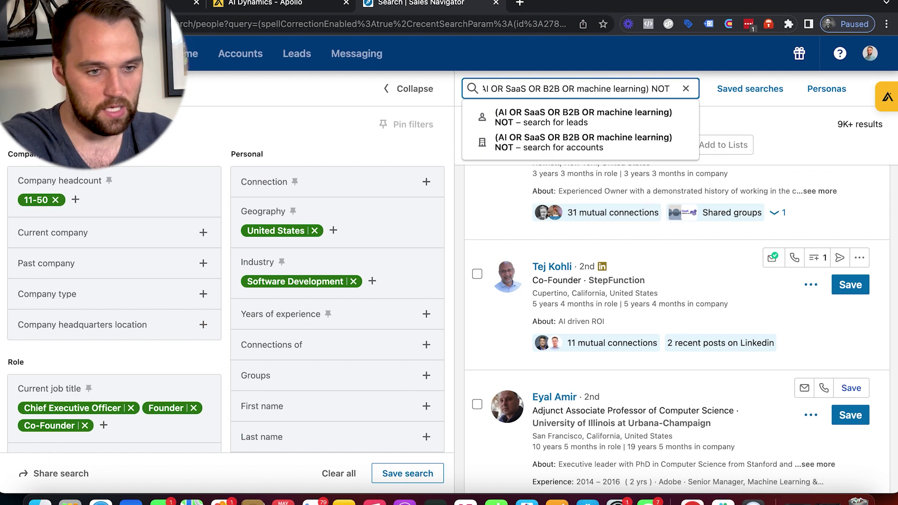
pyautogui.write(' (')
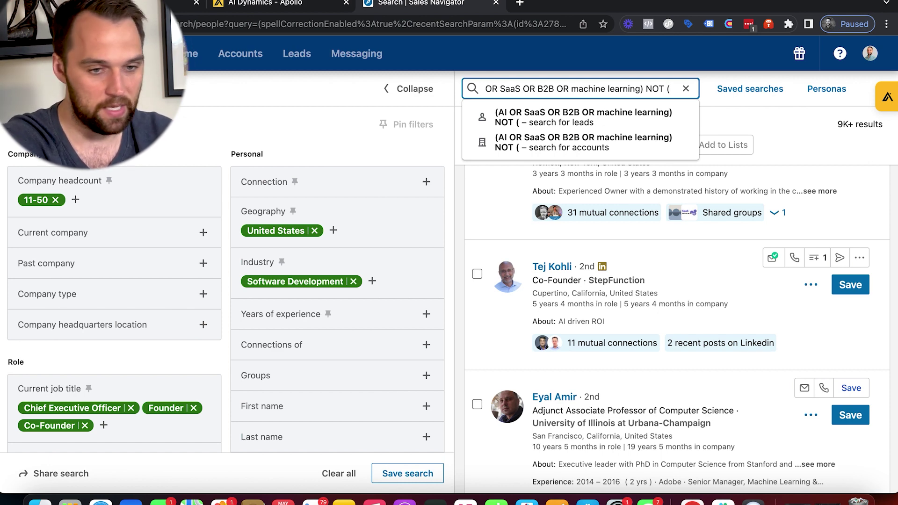
pyautogui.write('consulting')
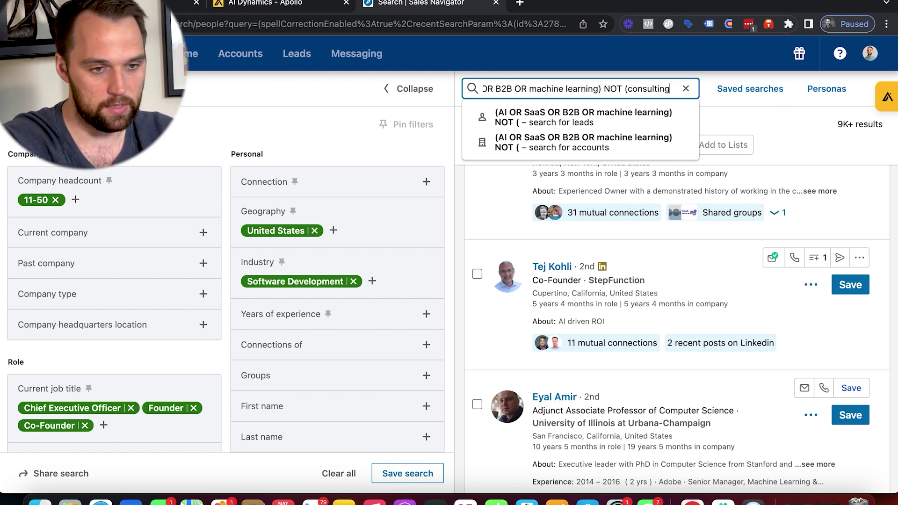
pyautogui.write(')')
pyautogui.press('Return')
pyautogui.press('Left')
pyautogui.write('OR agency')
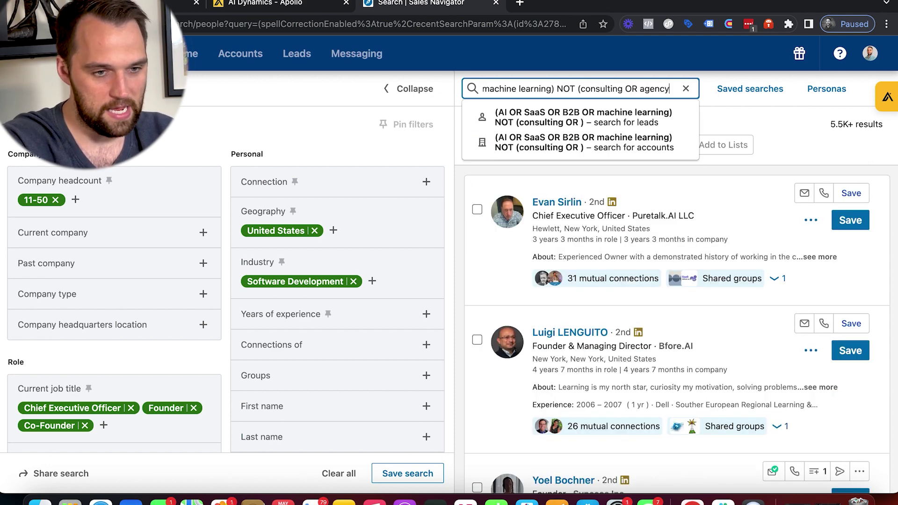
pyautogui.press('Return')
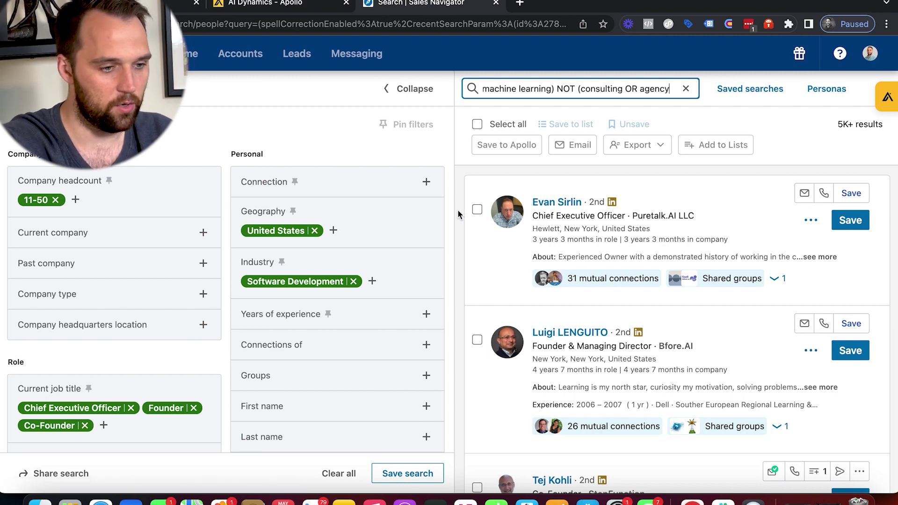
# - Review how well the leads on the first results page and on page 8 match the search
pyautogui.scroll(-10, 478, 295)
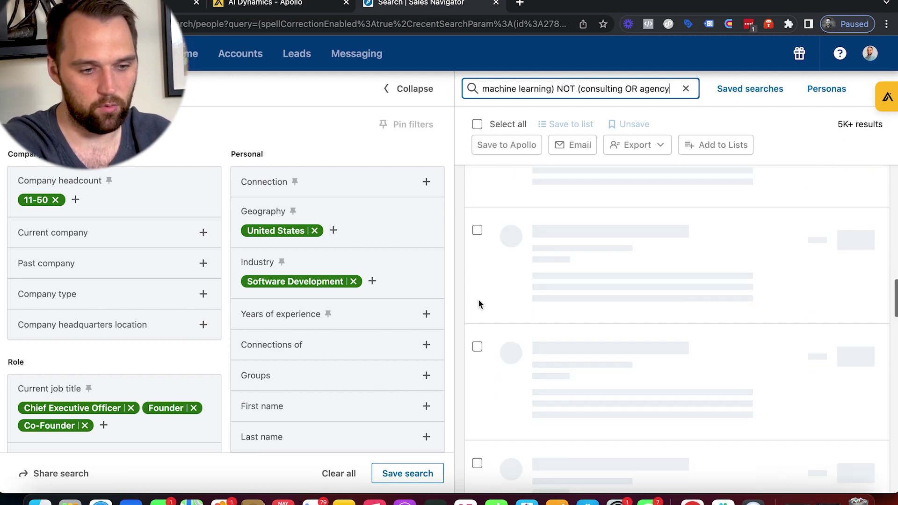
pyautogui.scroll(-3, 478, 303)
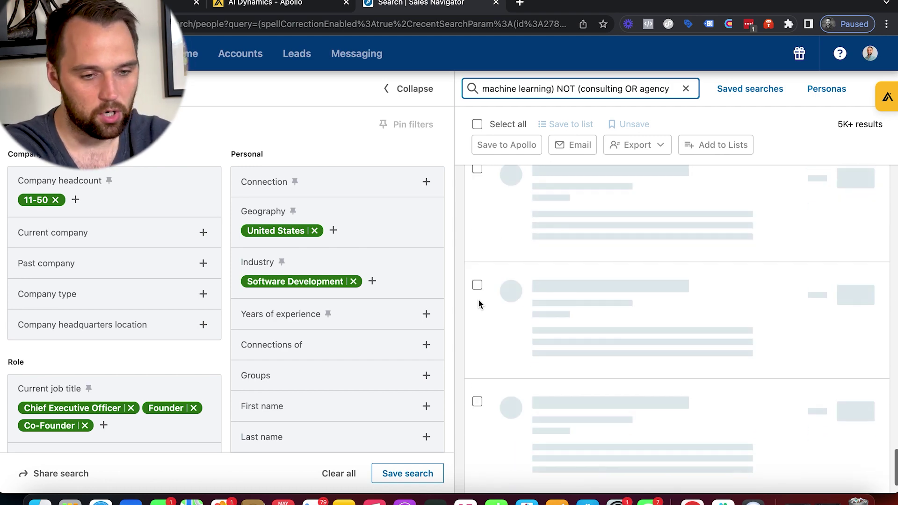
pyautogui.scroll(3, 631, 290)
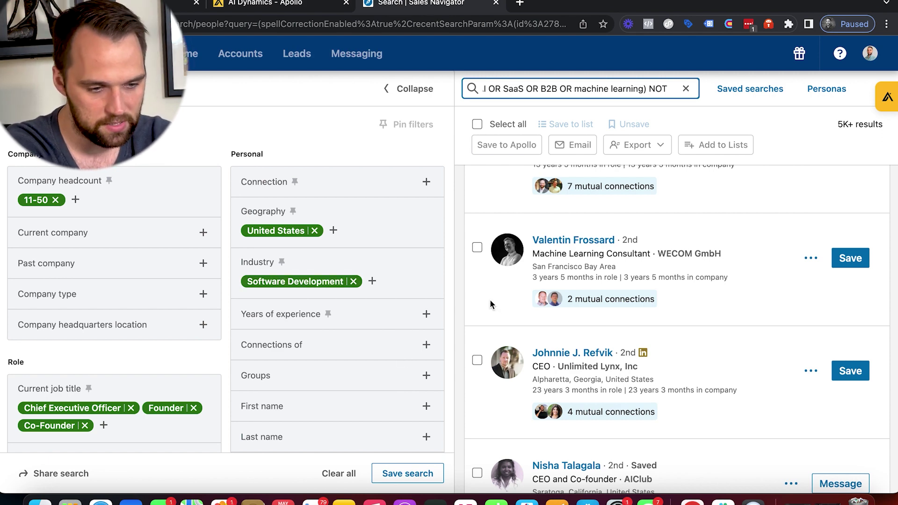
pyautogui.scroll(-10, 490, 303)
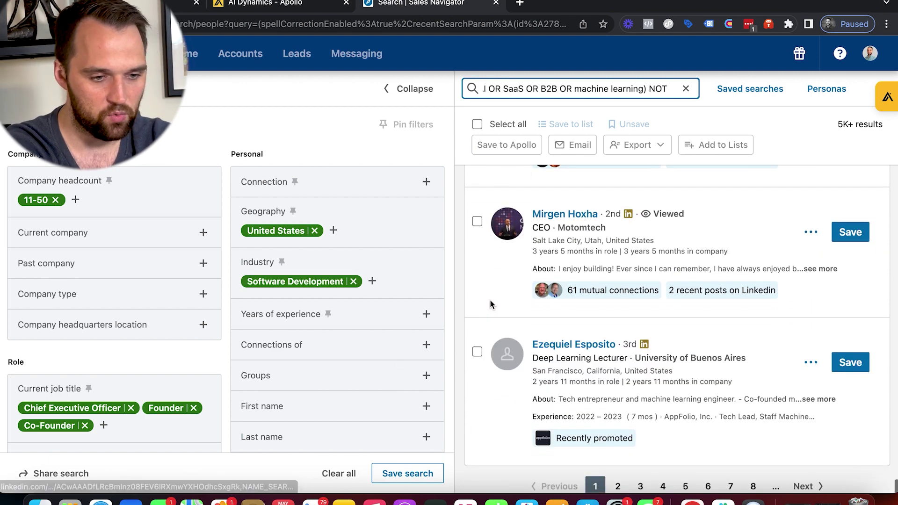
pyautogui.click(753, 487)
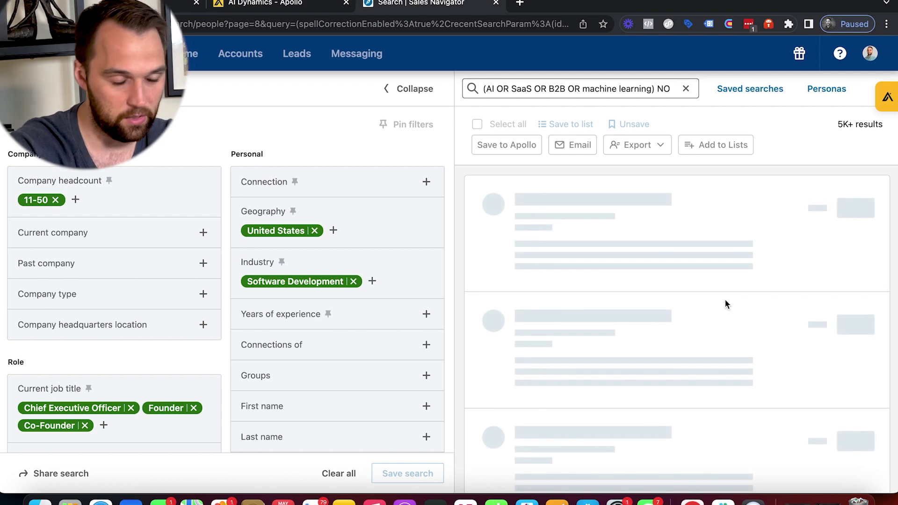
pyautogui.scroll(-10, 725, 305)
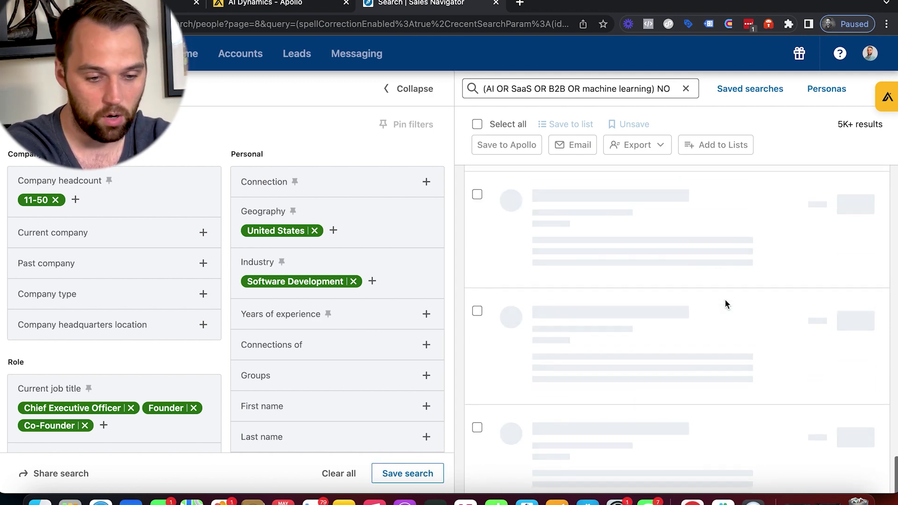
pyautogui.scroll(5, 793, 451)
pyautogui.scroll(-4, 734, 346)
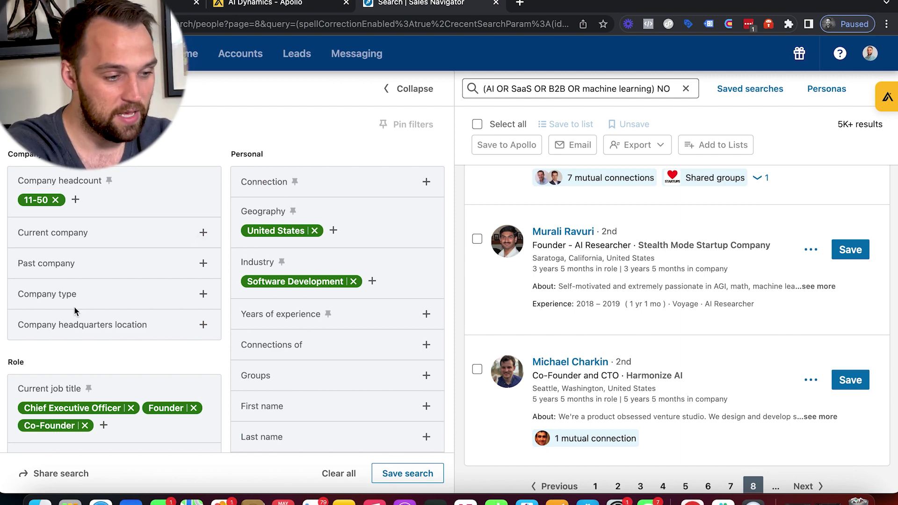
pyautogui.scroll(-6, 74, 306)
pyautogui.scroll(6, 74, 307)
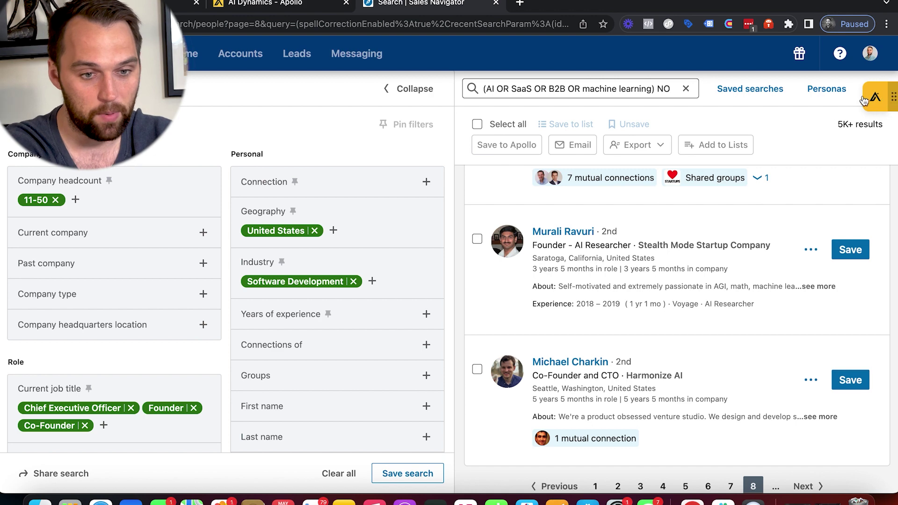
# - Select all leads on the current results page and clear that selection again
pyautogui.click(477, 124)
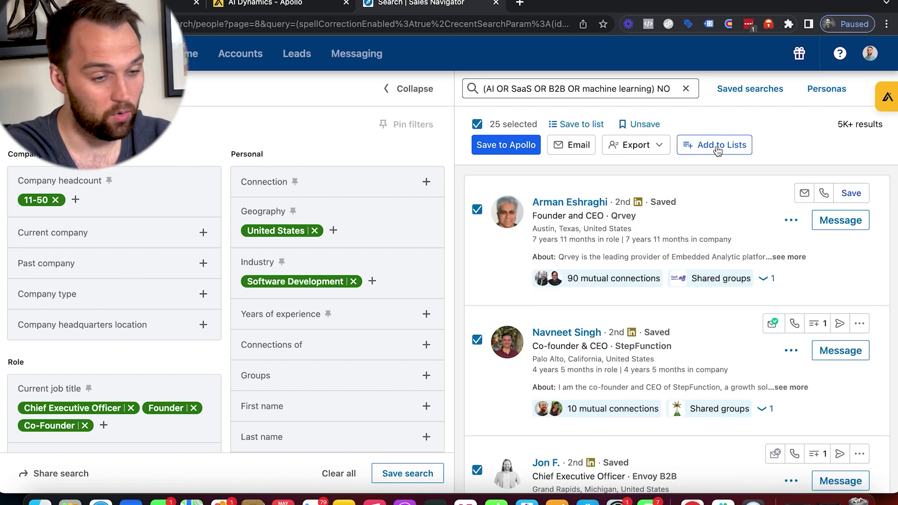
pyautogui.click(477, 125)
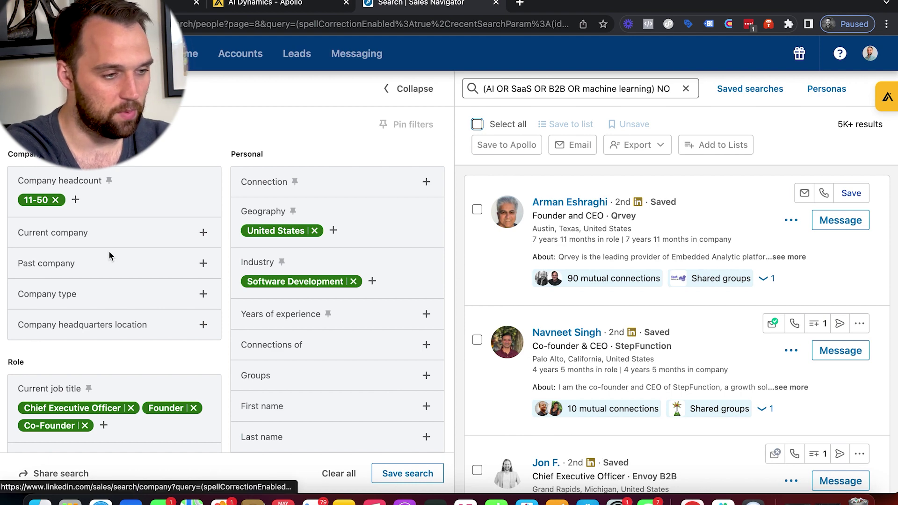
# - Examine the Activities and shared experiences options in the lead filters and close them again
pyautogui.scroll(-6, 109, 256)
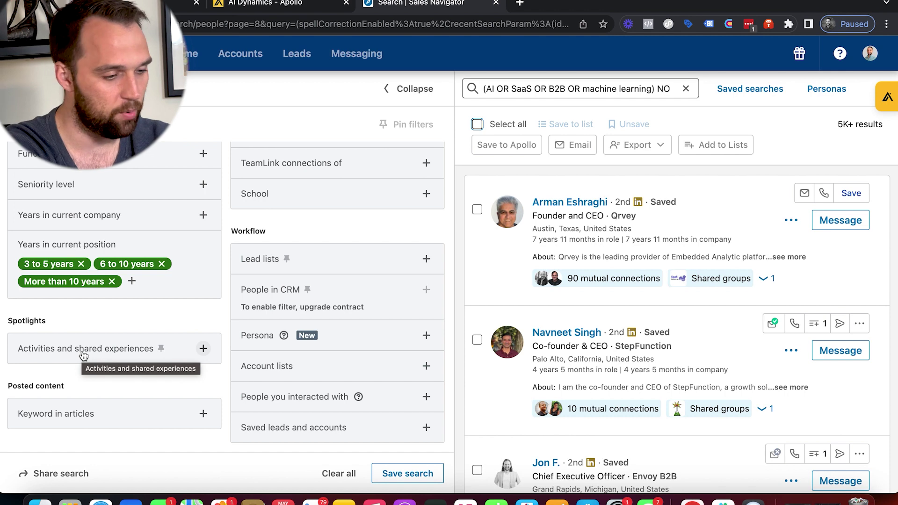
pyautogui.click(83, 354)
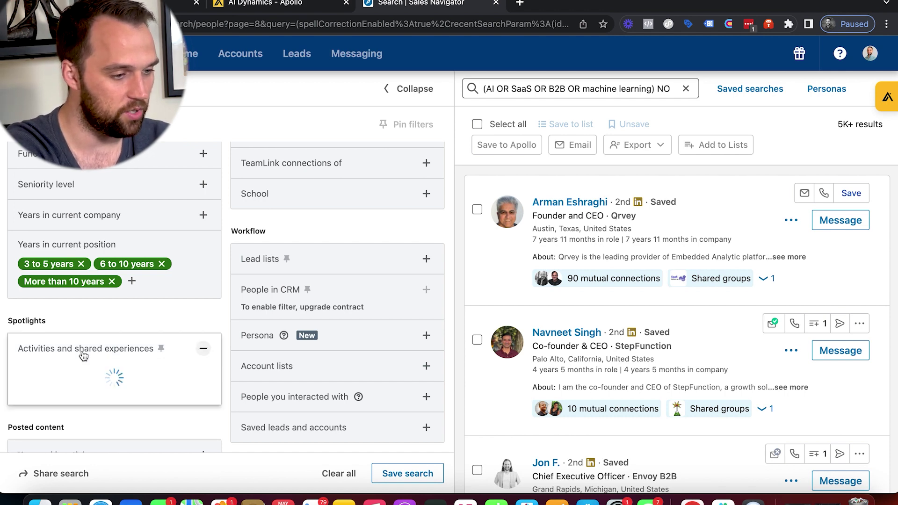
pyautogui.scroll(-1, 85, 357)
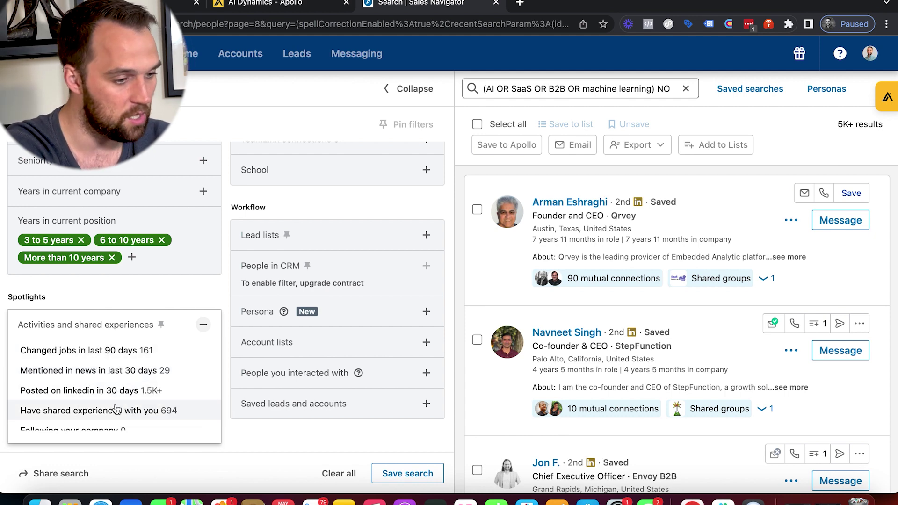
pyautogui.click(205, 325)
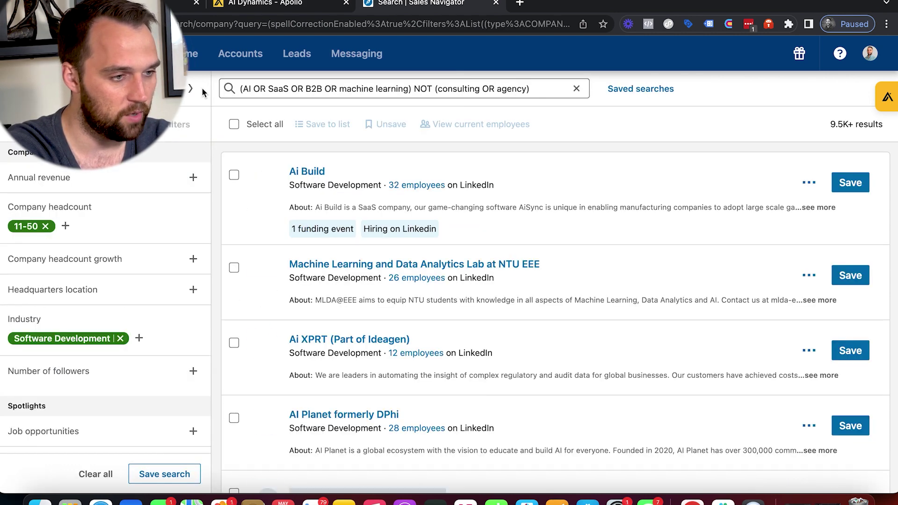
# - In the expanded account search filters, limit department headcount to Sales with a maximum of 1
pyautogui.click(191, 89)
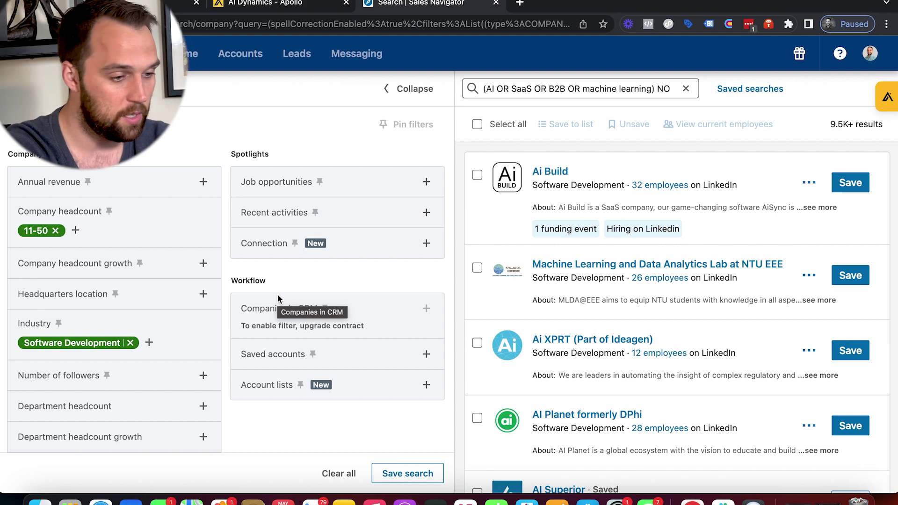
pyautogui.scroll(-3, 157, 346)
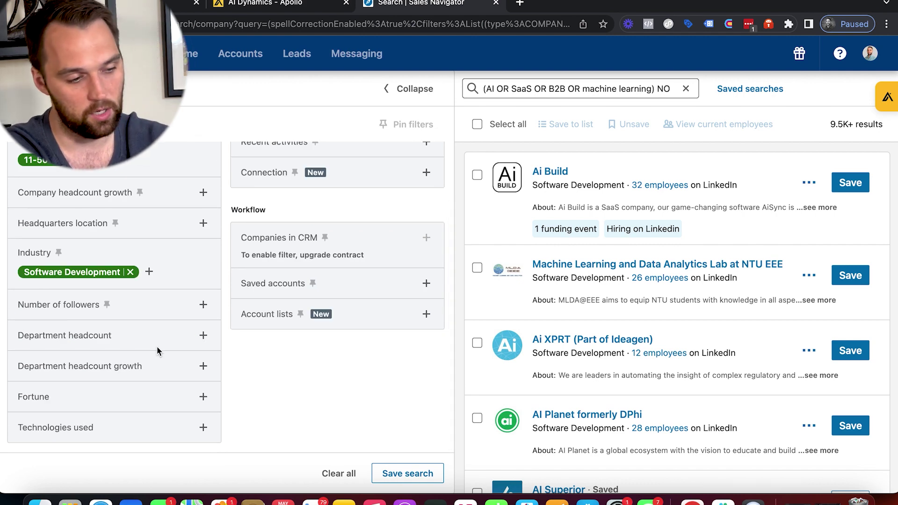
pyautogui.click(121, 336)
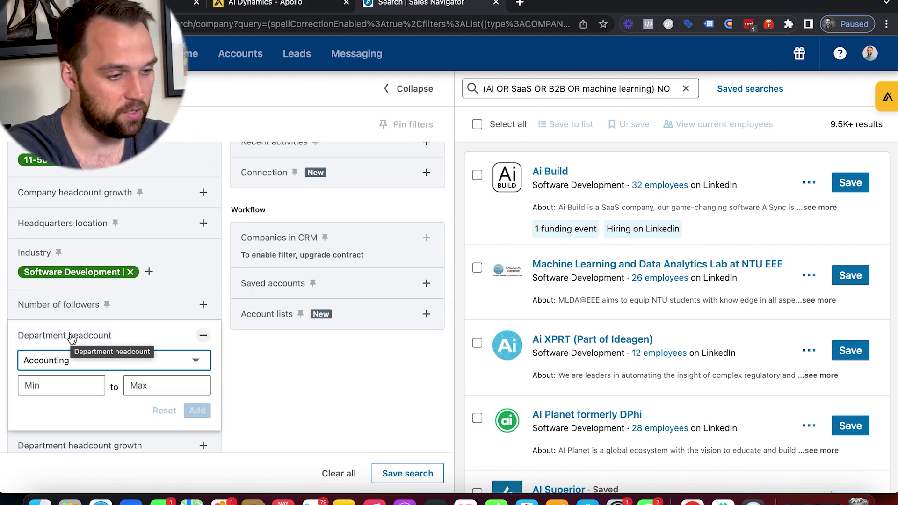
pyautogui.click(112, 369)
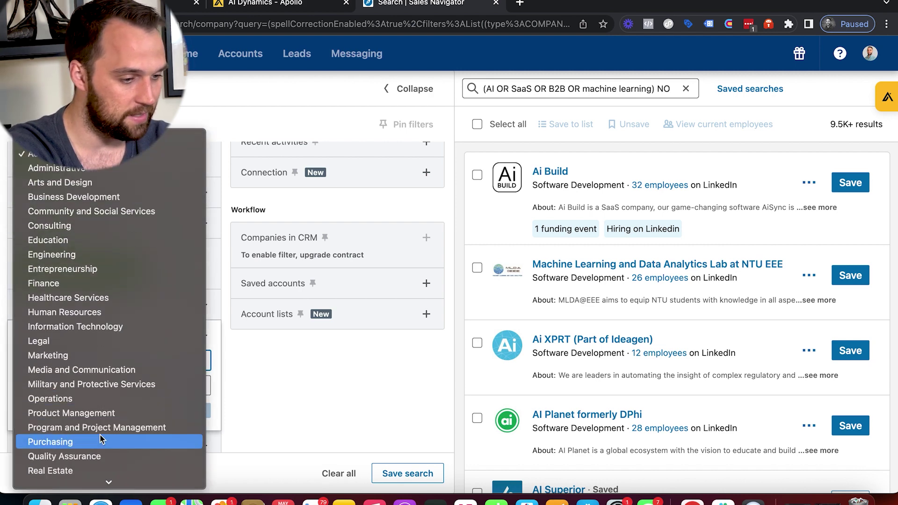
pyautogui.click(56, 468)
pyautogui.click(164, 385)
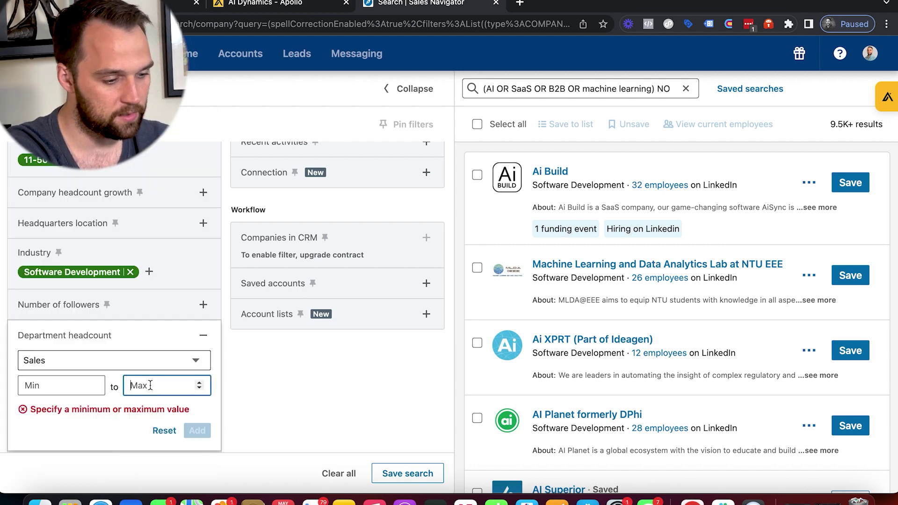
pyautogui.write('1')
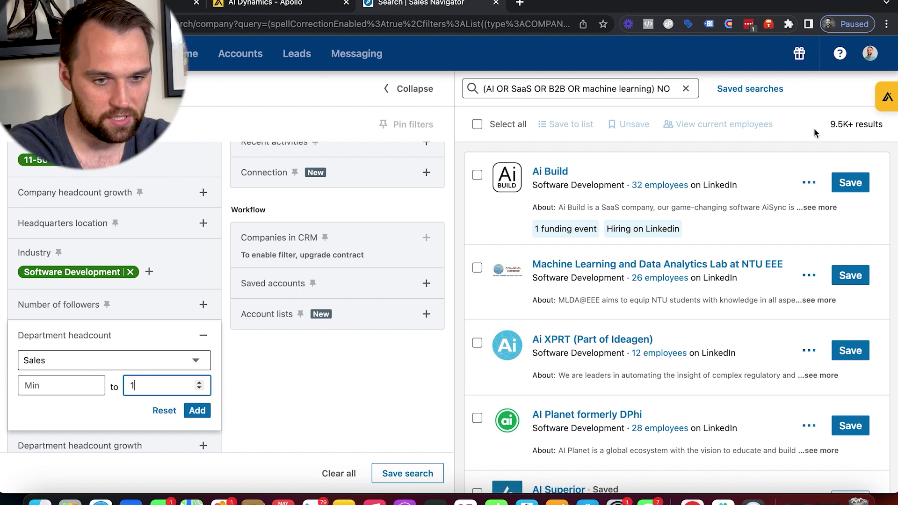
pyautogui.click(198, 411)
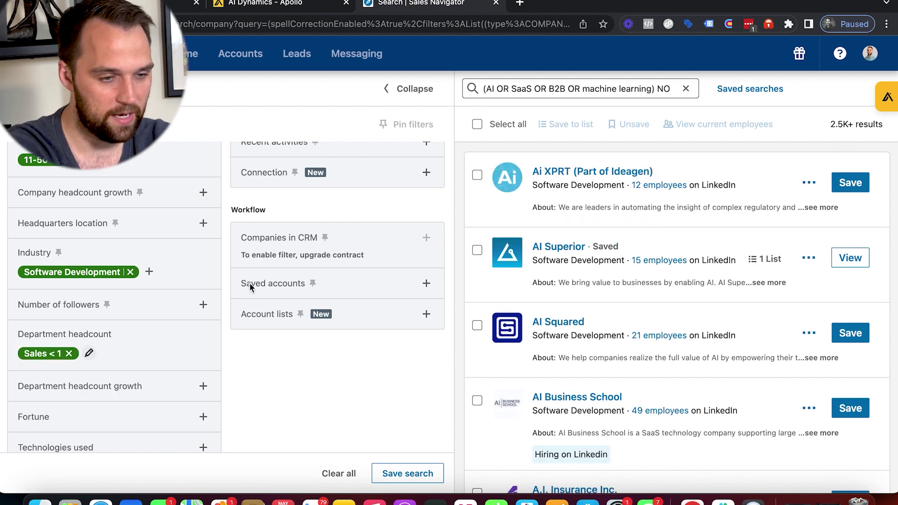
# - Add a department headcount growth filter for Engineering with a minimum of 50%
pyautogui.click(72, 388)
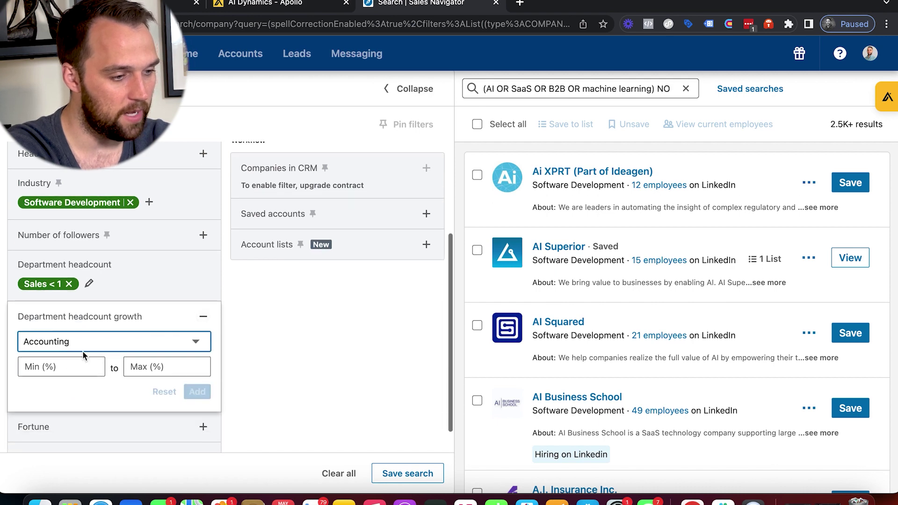
pyautogui.click(84, 346)
pyautogui.scroll(-5, 83, 410)
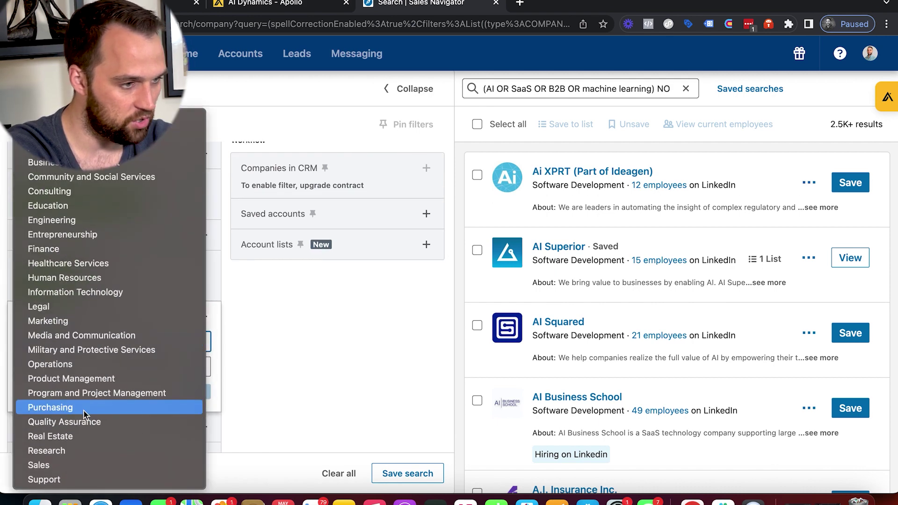
pyautogui.click(112, 221)
pyautogui.click(42, 366)
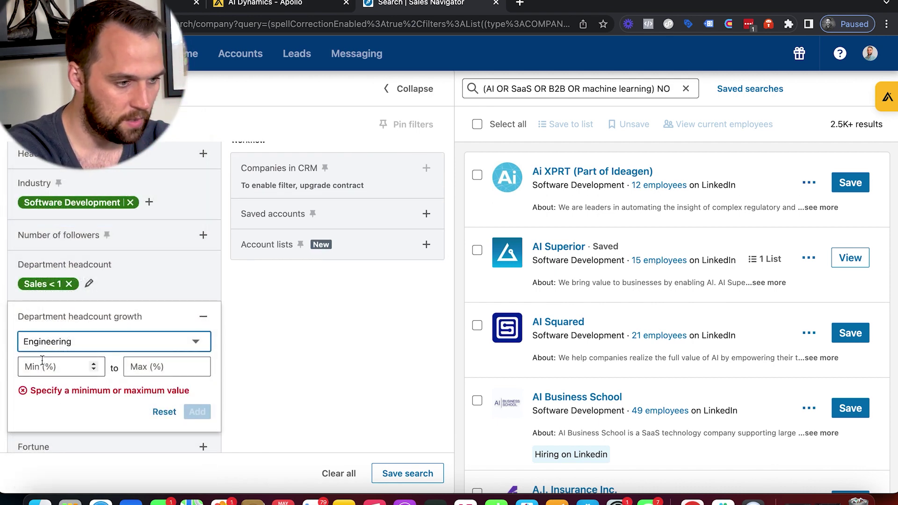
pyautogui.write('50')
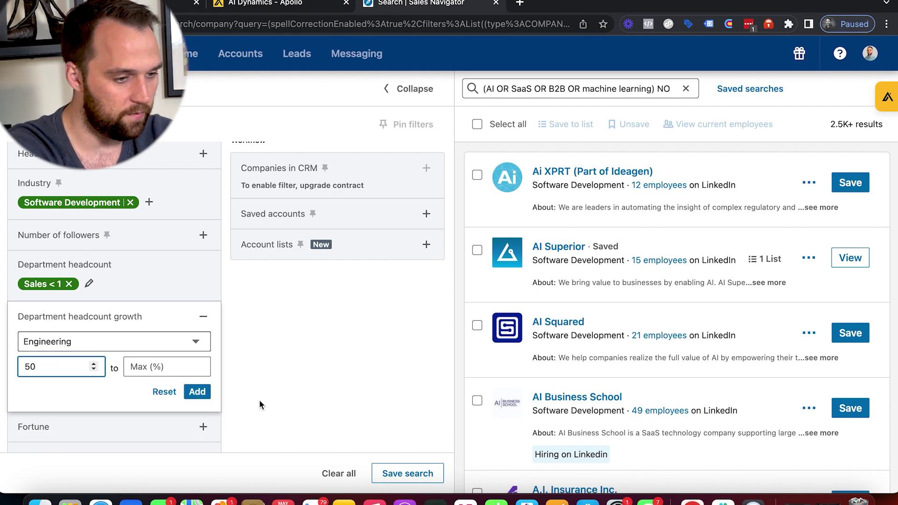
pyautogui.click(196, 392)
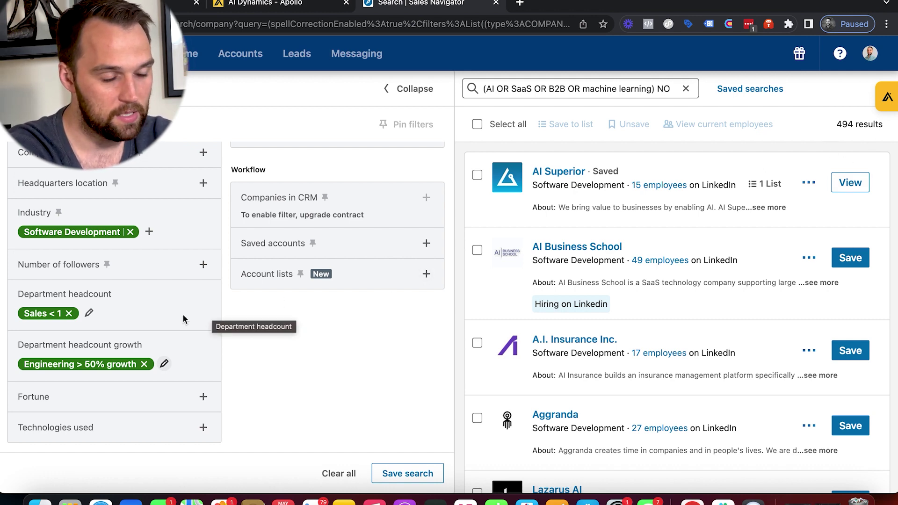
# - Select all accounts on the current results page and save them to an account list
pyautogui.scroll(5, 184, 319)
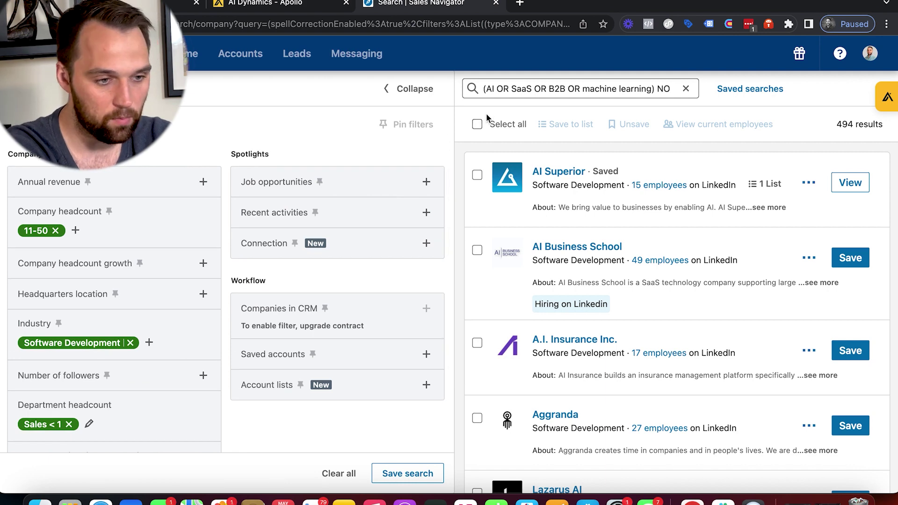
pyautogui.scroll(-3, 112, 304)
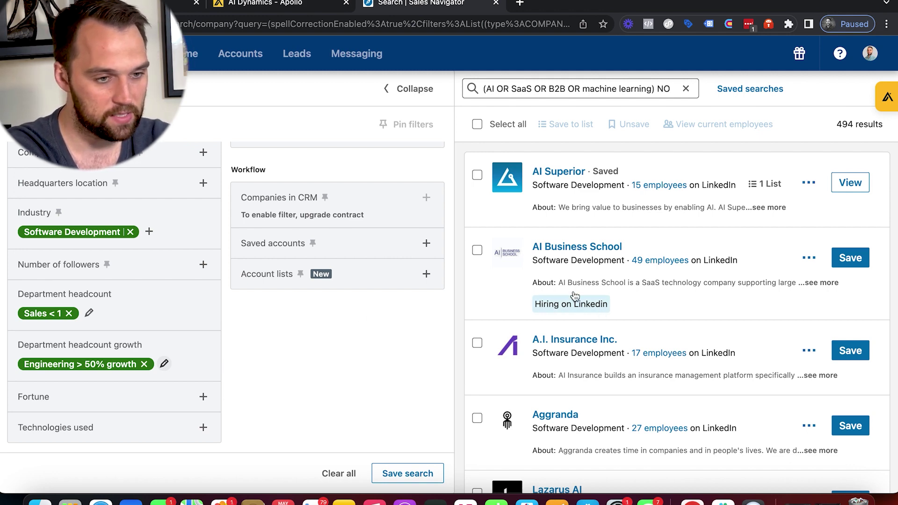
pyautogui.click(478, 124)
pyautogui.click(554, 127)
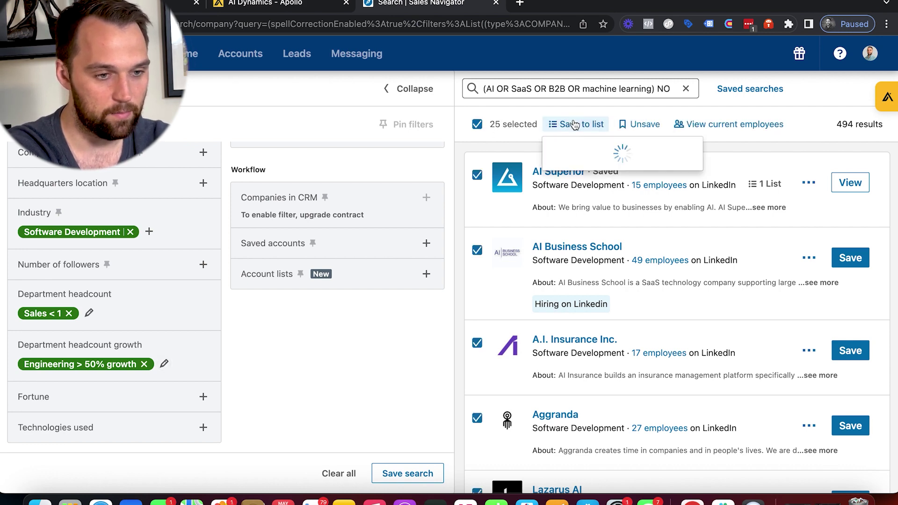
pyautogui.click(471, 147)
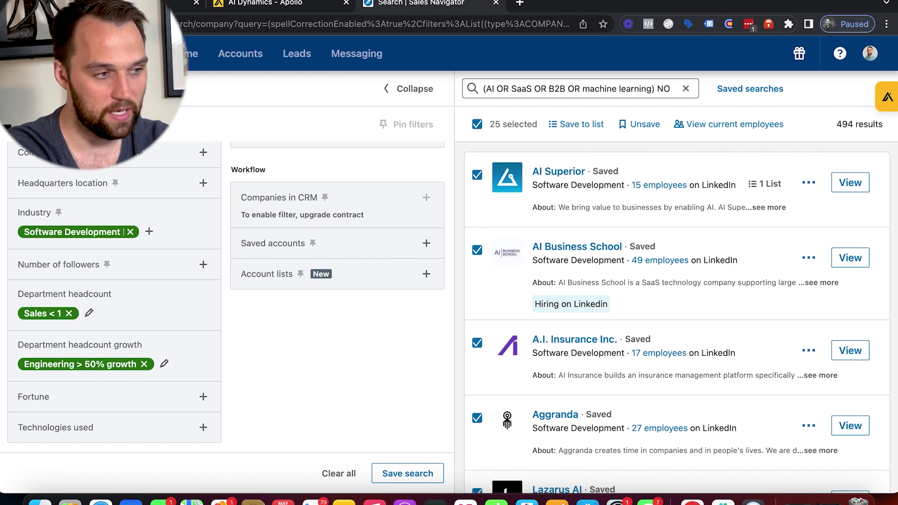
# - Switch to the lead search and check which account lists it can be filtered by
pyautogui.click(728, 123)
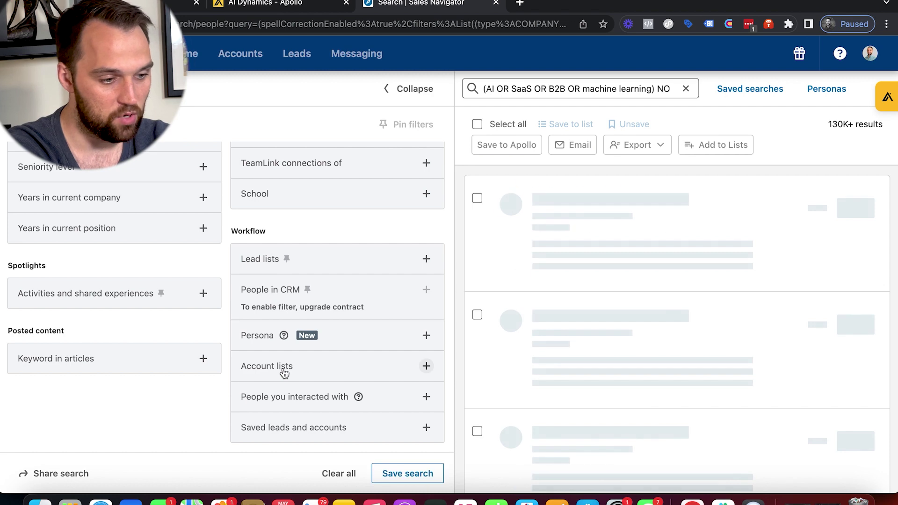
pyautogui.click(284, 373)
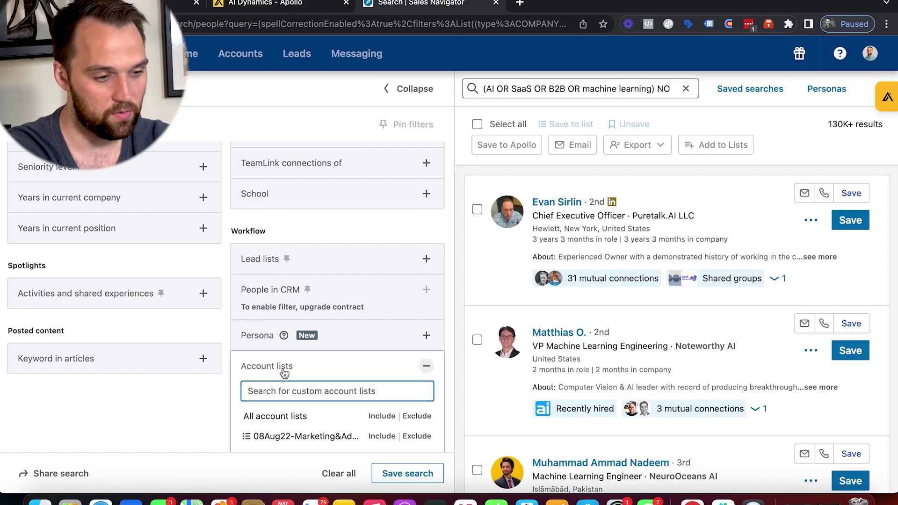
pyautogui.click(284, 373)
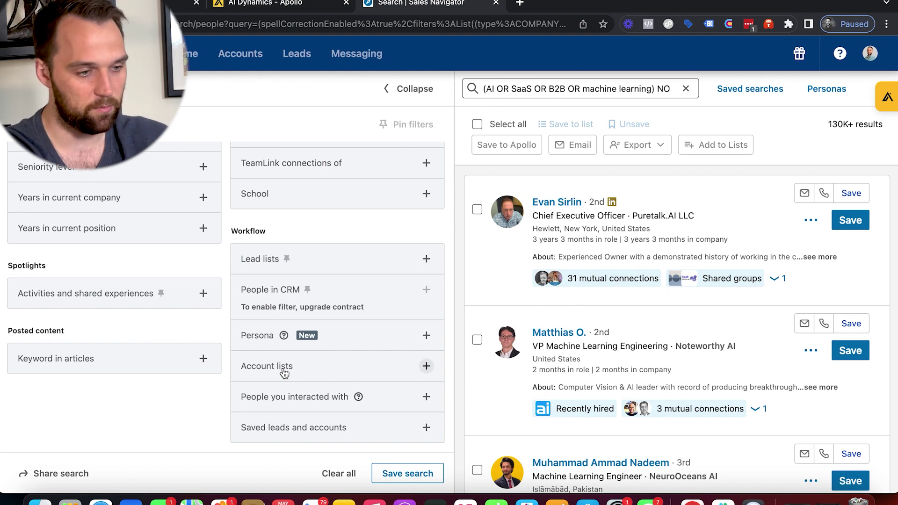
pyautogui.click(284, 372)
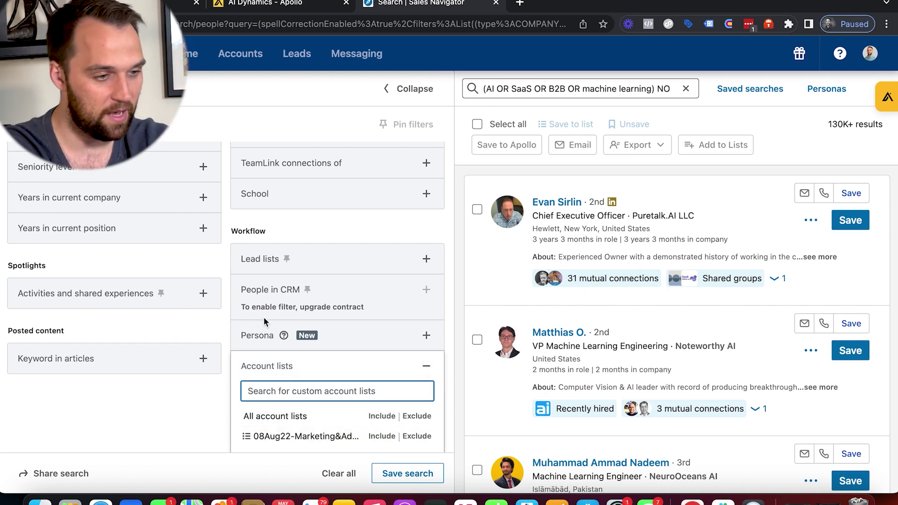
pyautogui.click(275, 367)
# - Look over the company, role and personal lead filters, and open the Account lists filter
pyautogui.scroll(5, 274, 367)
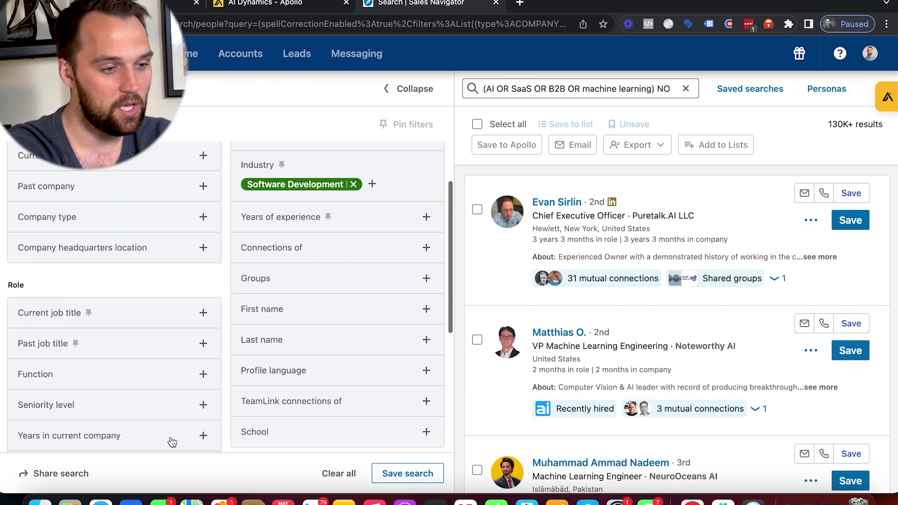
pyautogui.scroll(2, 182, 207)
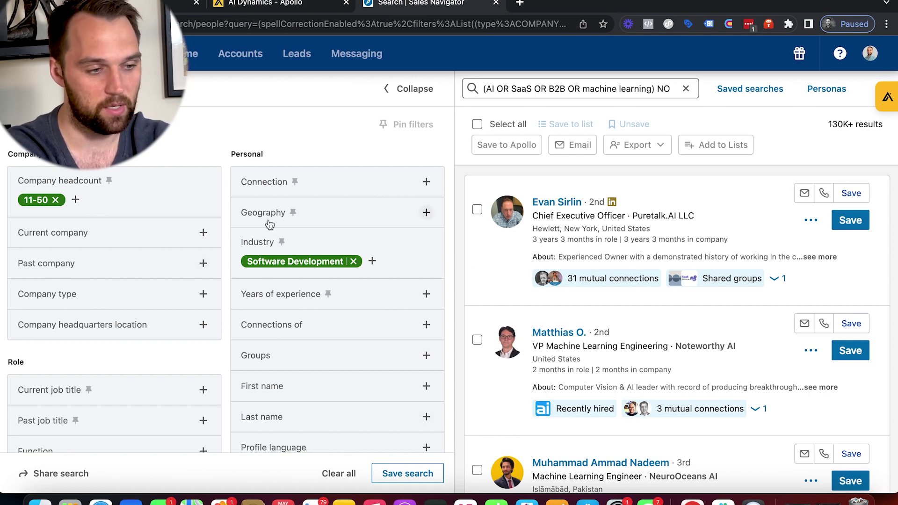
pyautogui.scroll(-7, 270, 220)
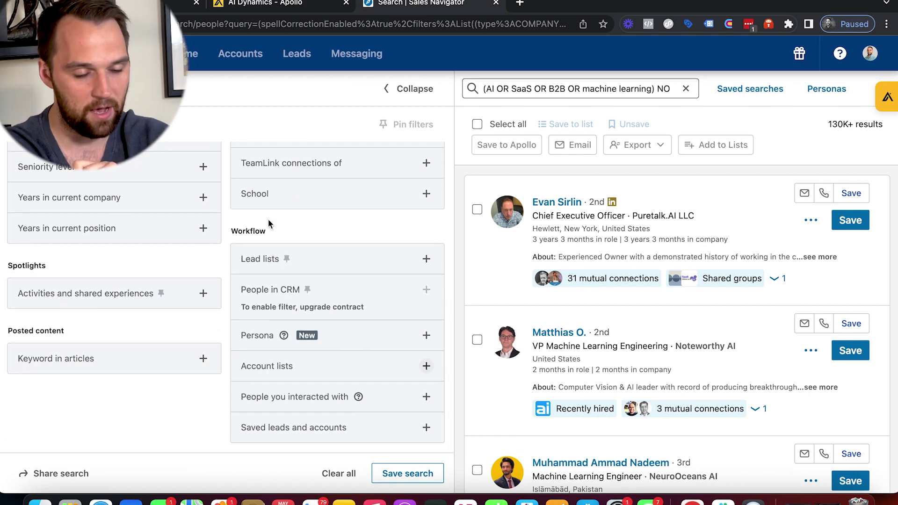
pyautogui.click(297, 367)
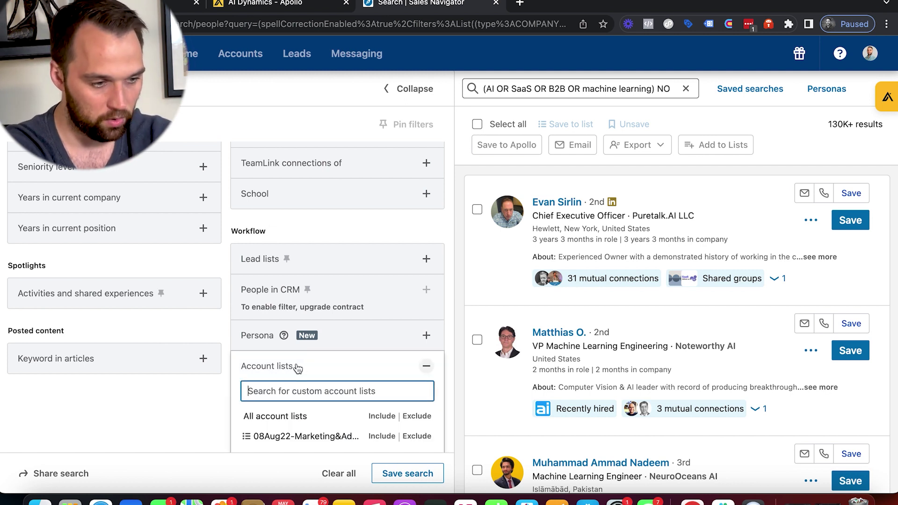